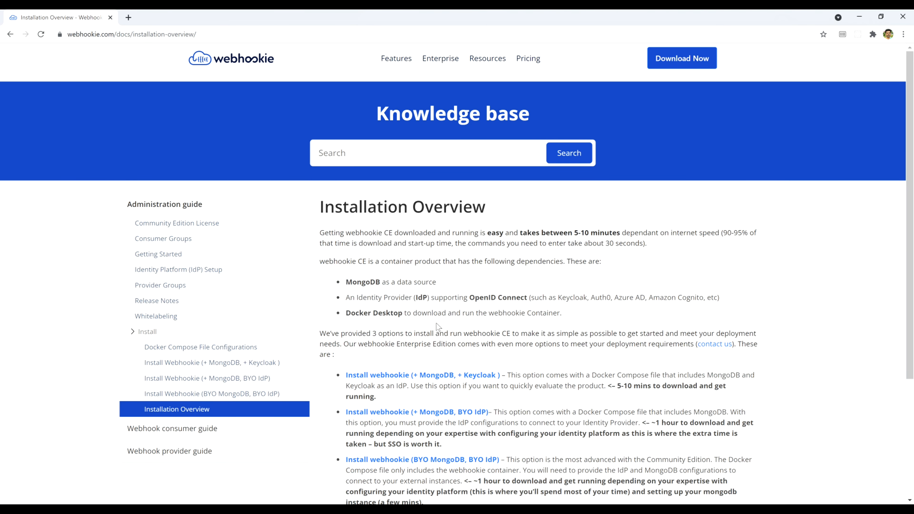
Step: Browse the Webhookie docs site to reach its installation guides
click(430, 313)
scroll(422, 363, down, 3)
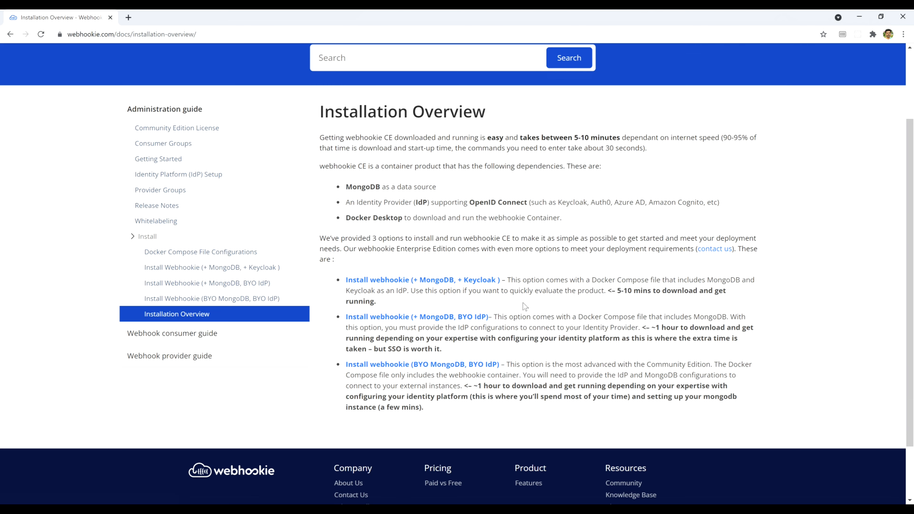
click(522, 290)
Step: Open the 'Install webhookie (+ MongoDB, + Keycloak)' guide and download Webhookie-W-Mongodb-Keycloak.Zip
click(437, 285)
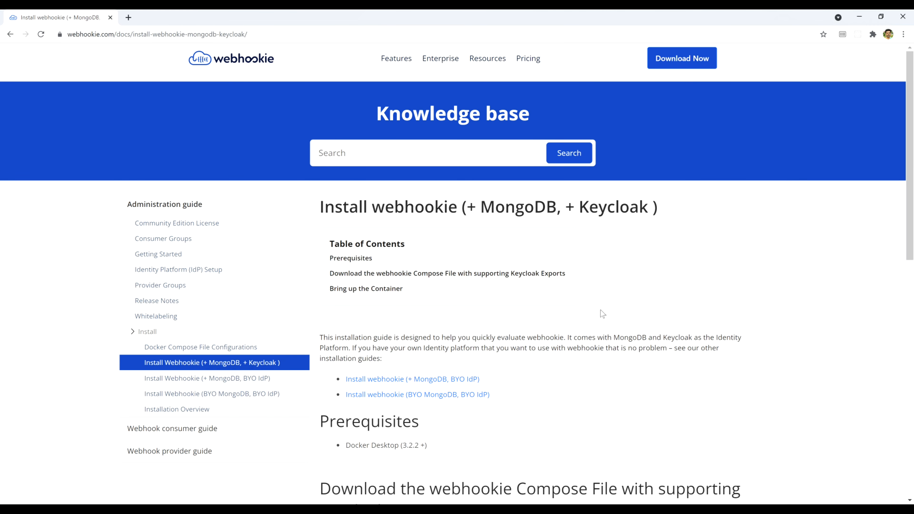
scroll(601, 312, down, 3)
scroll(601, 309, down, 1)
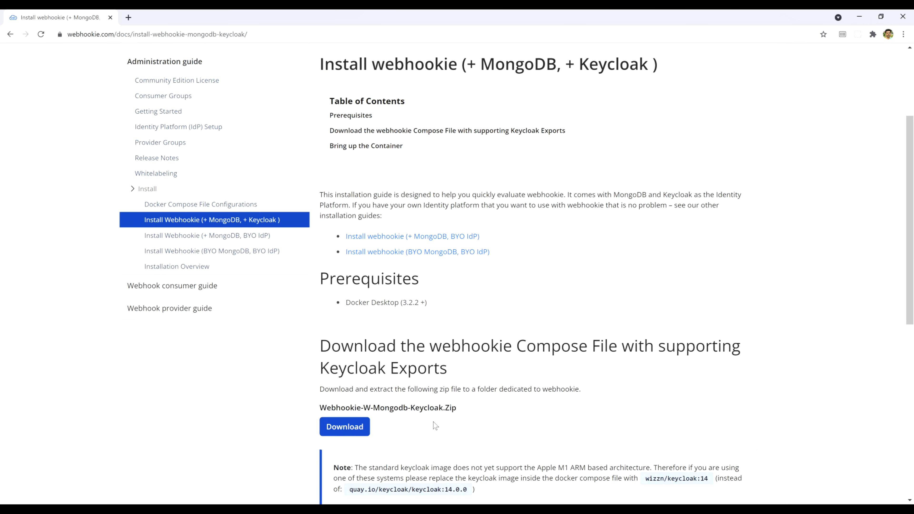
click(344, 429)
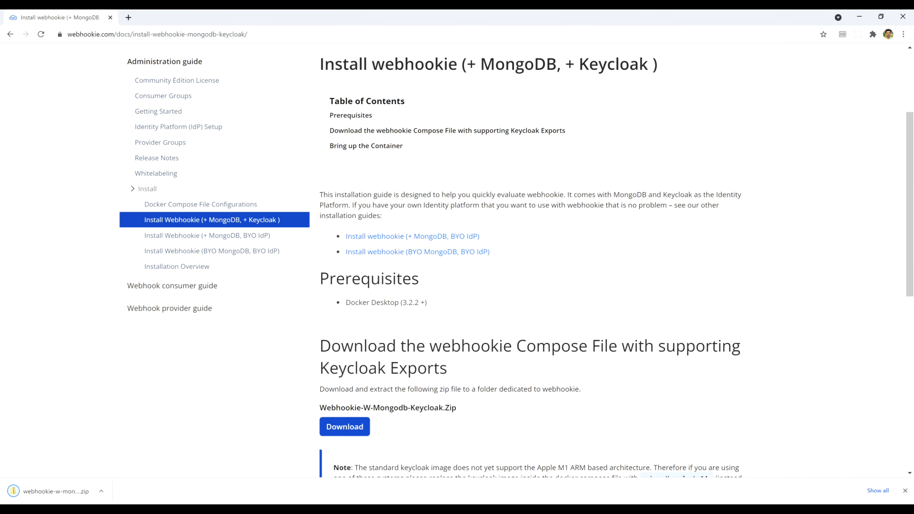
scroll(553, 395, down, 3)
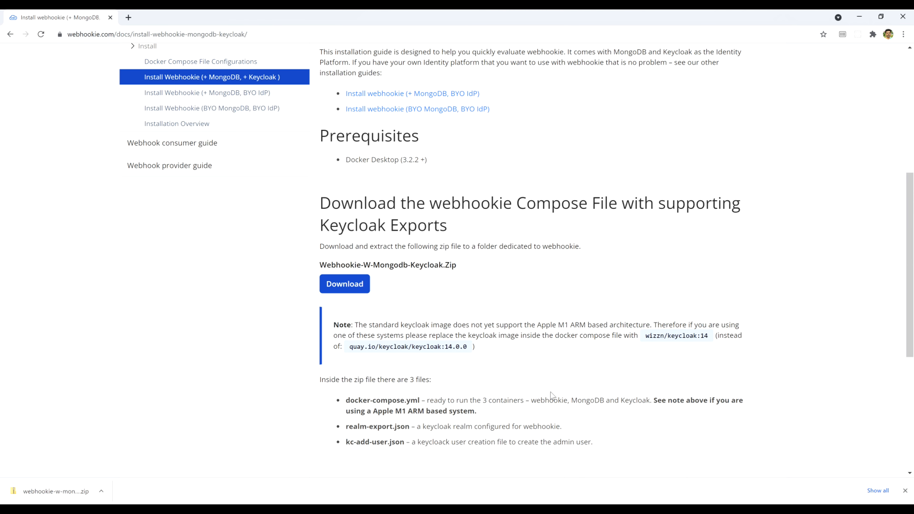
Step: Create a new folder named webhookie on drive C
key(super+e)
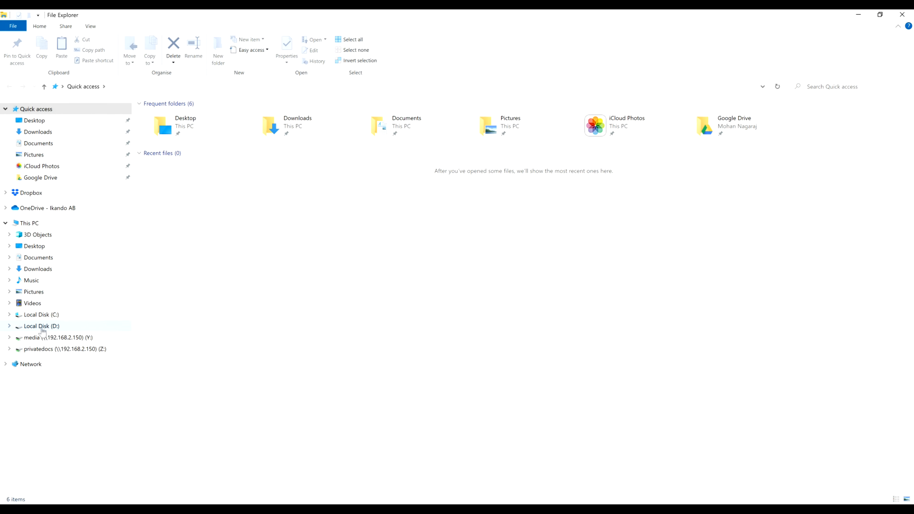
click(40, 315)
right_click(301, 440)
mouse_move(377, 423)
click(413, 424)
text(webhookie)
key(Return)
key(Return)
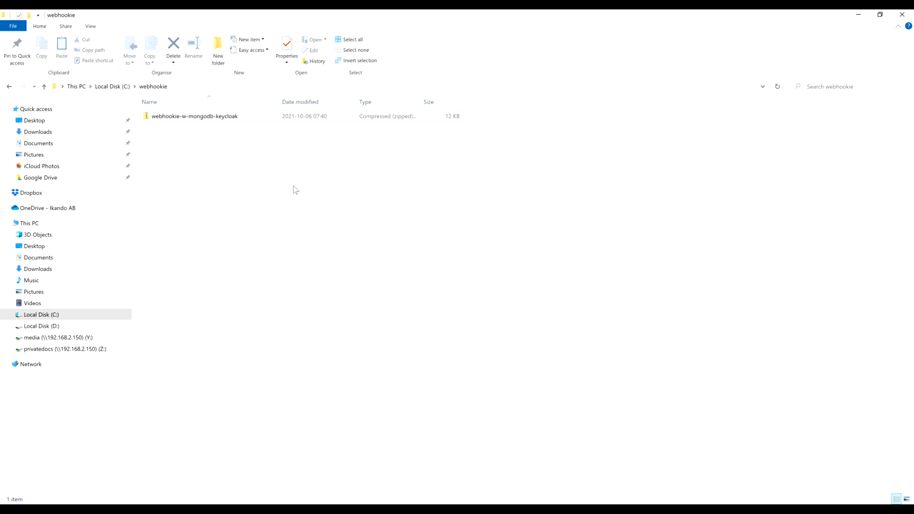
Step: Extract the compose zip into C:\webhookie, giving docker-compose.yml and two JSON files
right_click(195, 117)
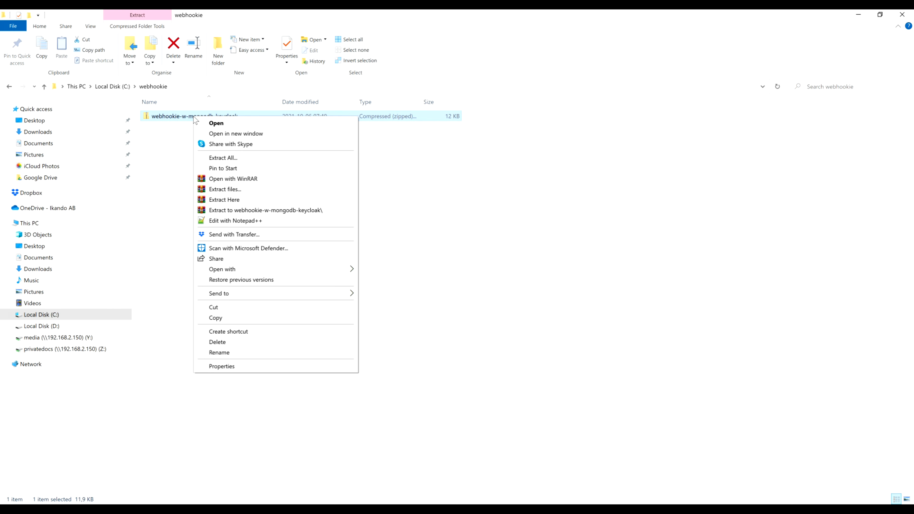
click(233, 208)
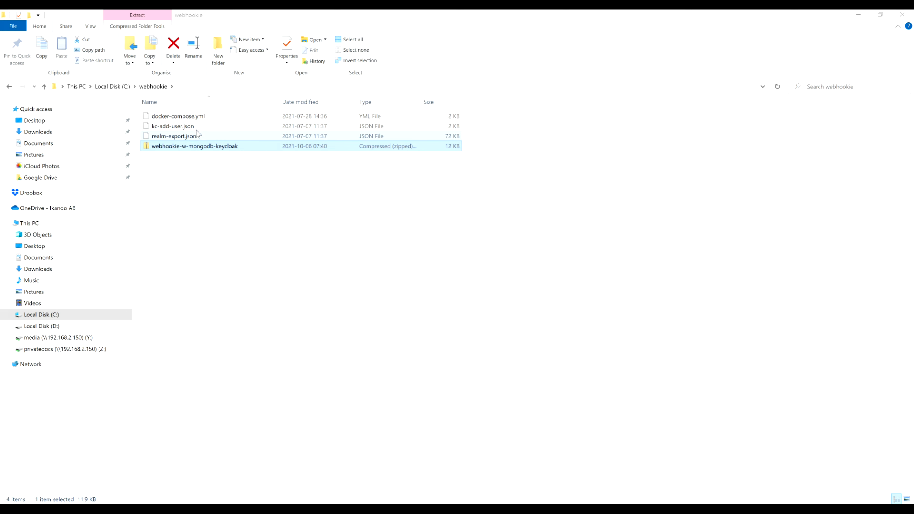
drag(199, 144, 204, 163)
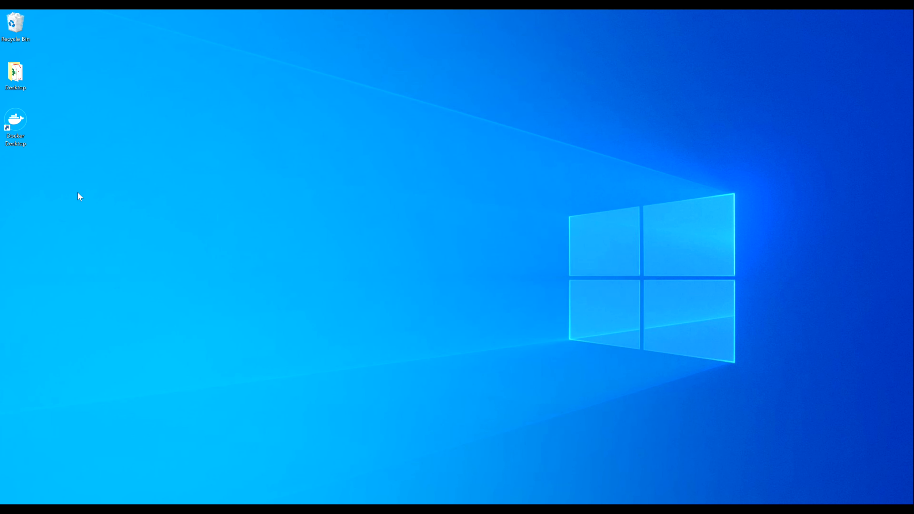
Step: Launch Docker Desktop and run 'docker compose up' from Command Prompt
double_click(16, 119)
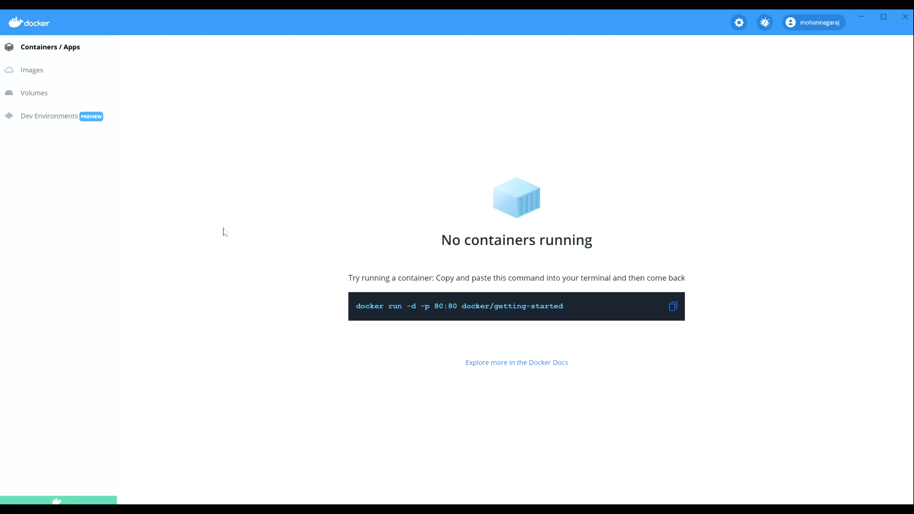
key(super)
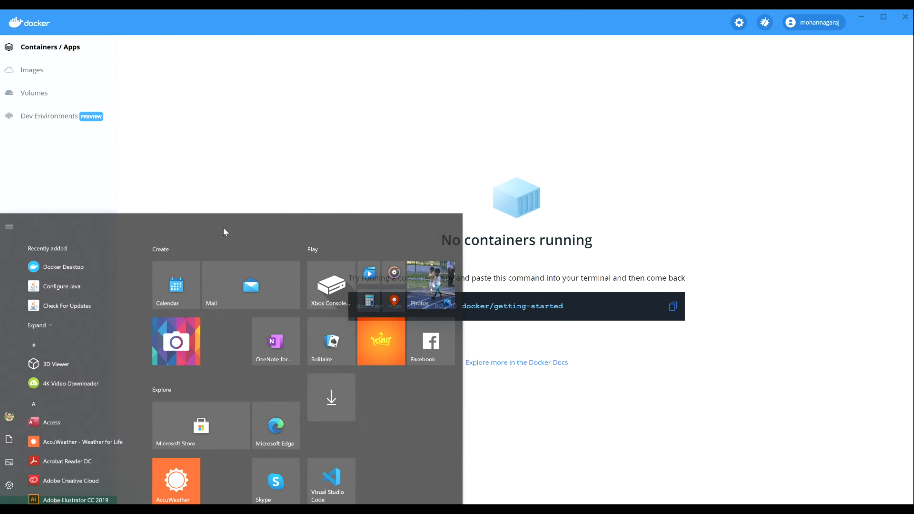
text(cmd)
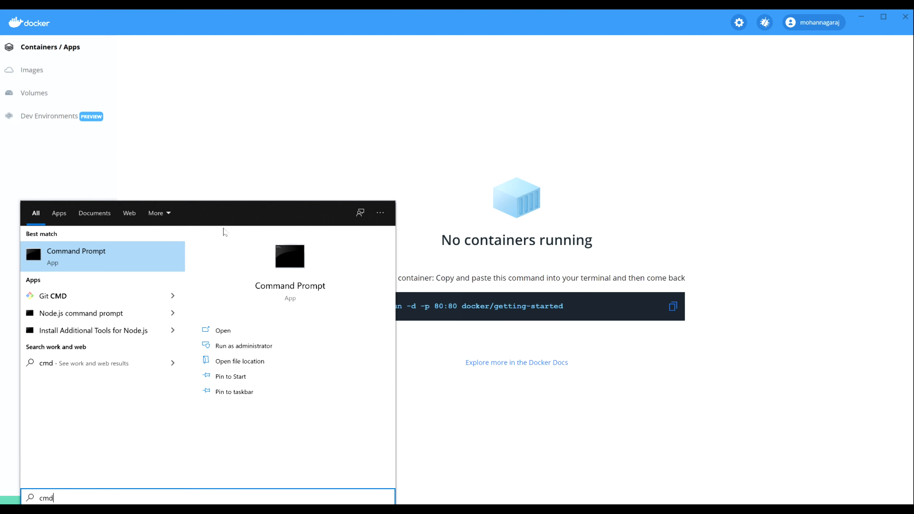
key(Return)
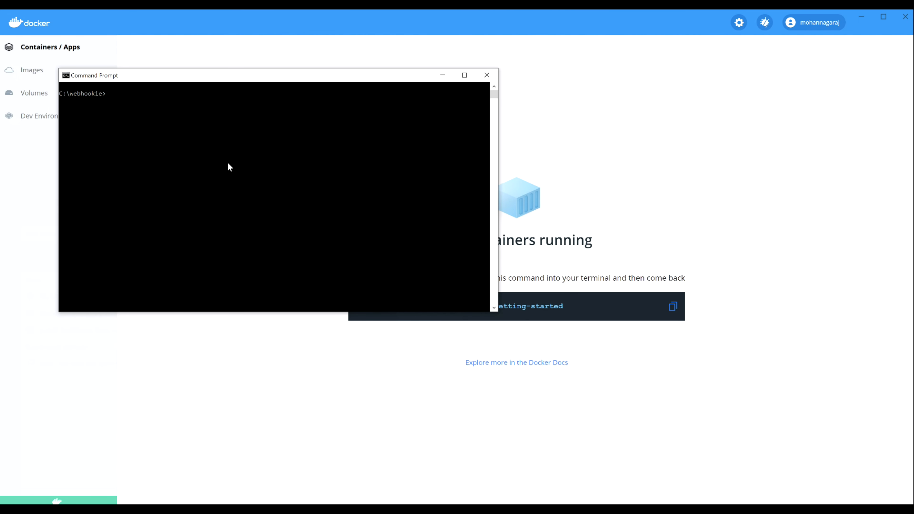
text(docker compose up)
key(Return)
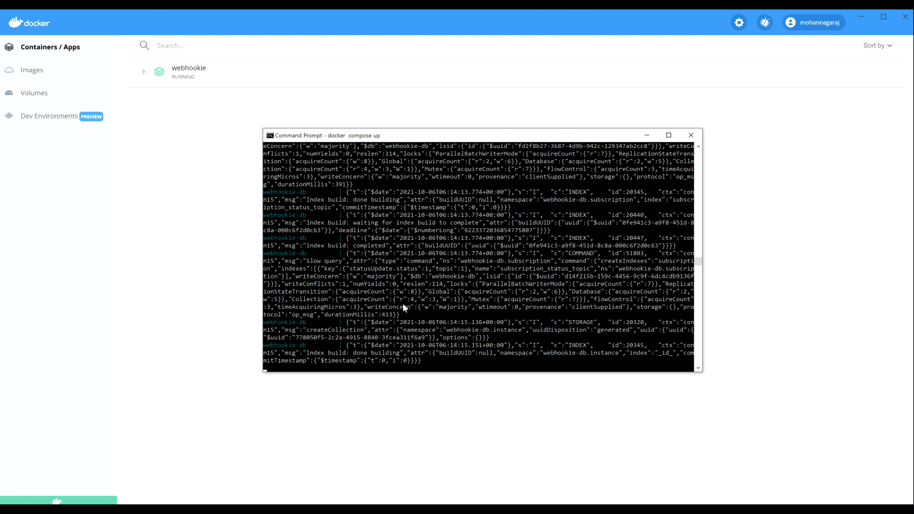
Step: Check that webhookie-db, webhookie-keycloack and webhookie-server are running in Docker Desktop
click(167, 105)
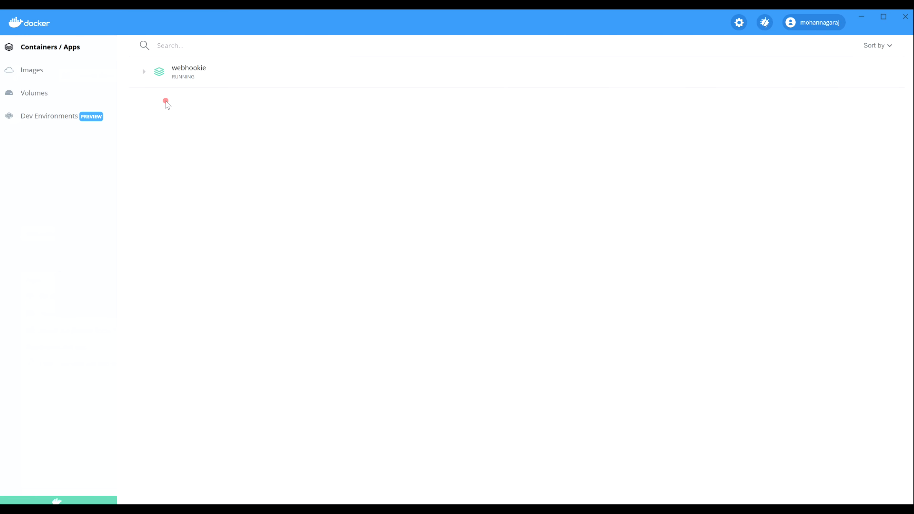
click(144, 75)
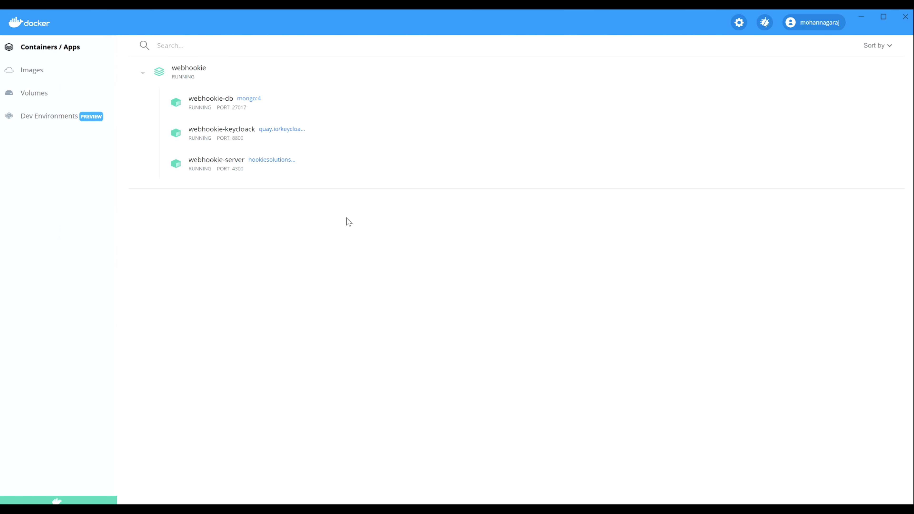
click(858, 16)
click(136, 34)
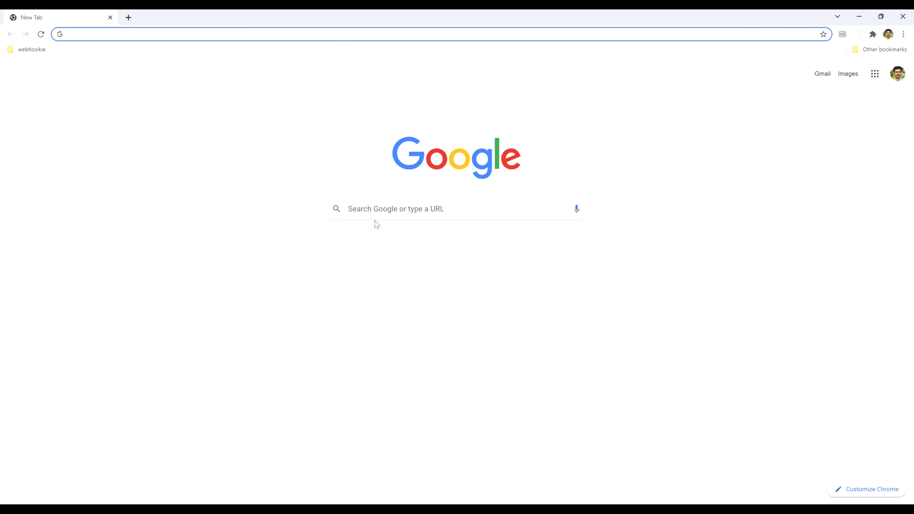
Step: Load the Webhookie home page at localhost:4300 in Chrome
text(localhost:4300)
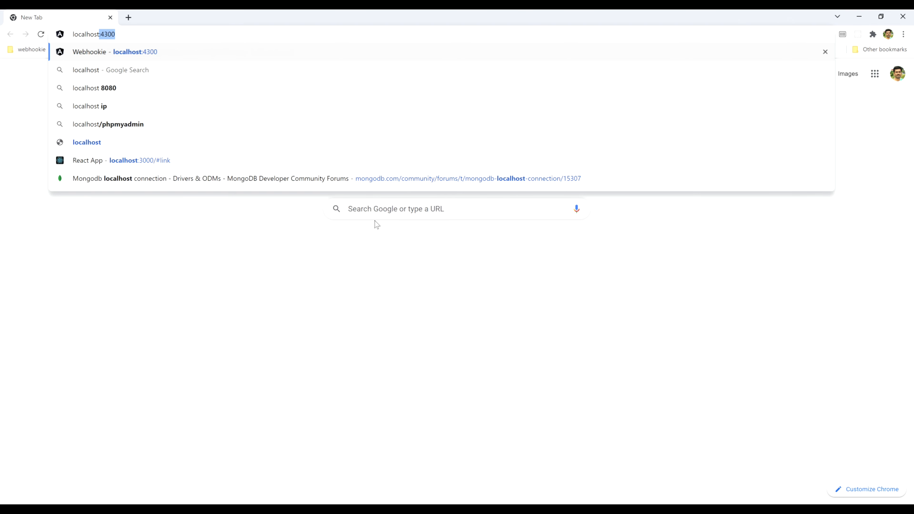
key(Return)
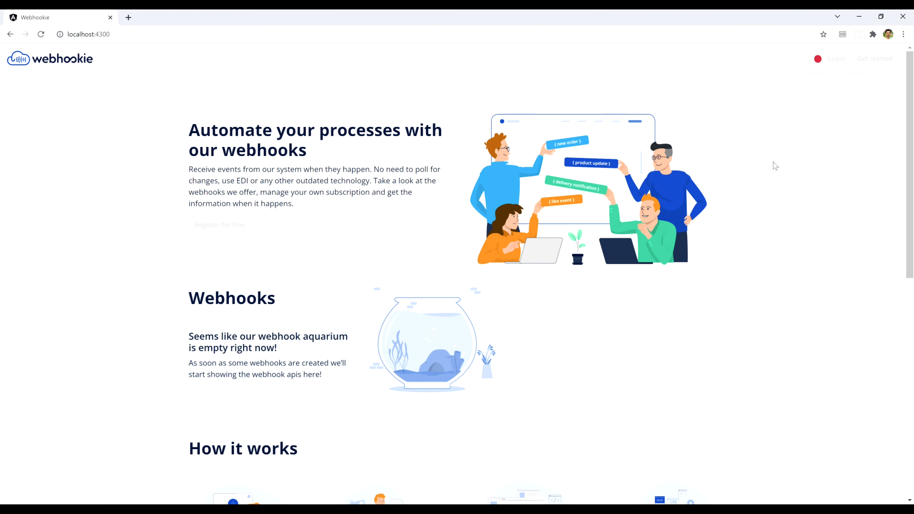
scroll(775, 166, down, 1)
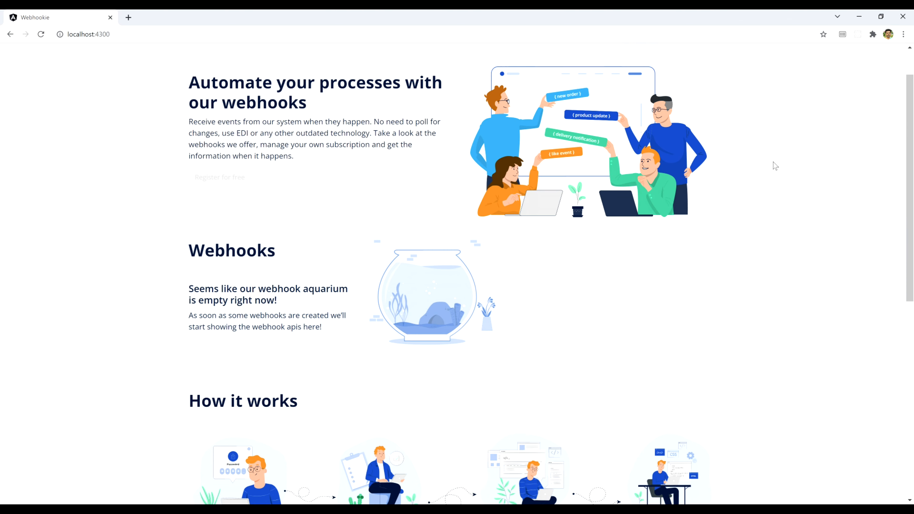
scroll(775, 166, down, 1)
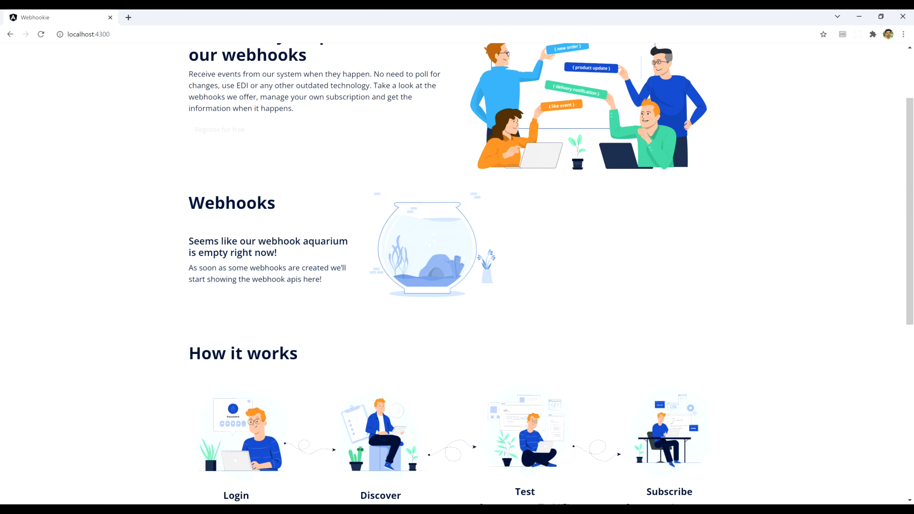
click(144, 252)
click(547, 243)
Step: Look through the rest of the Webhookie landing page, with its empty webhook gallery
scroll(548, 243, down, 5)
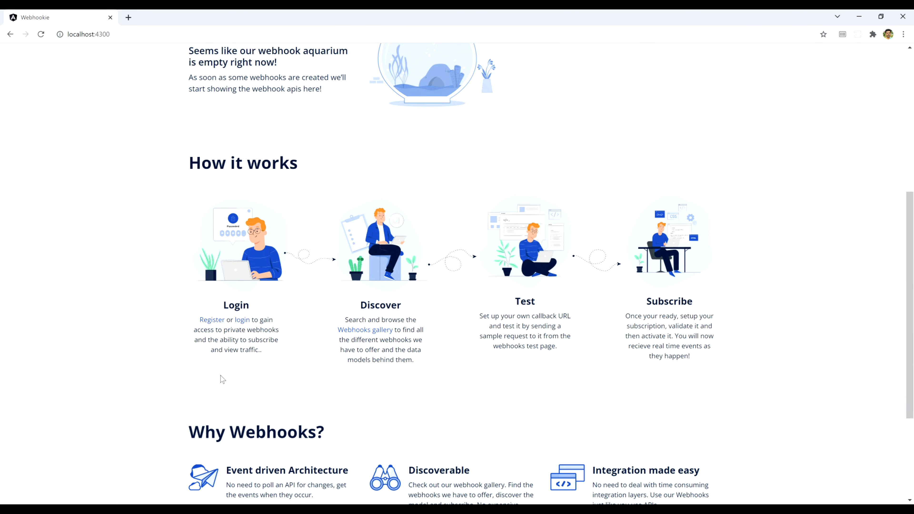
click(221, 376)
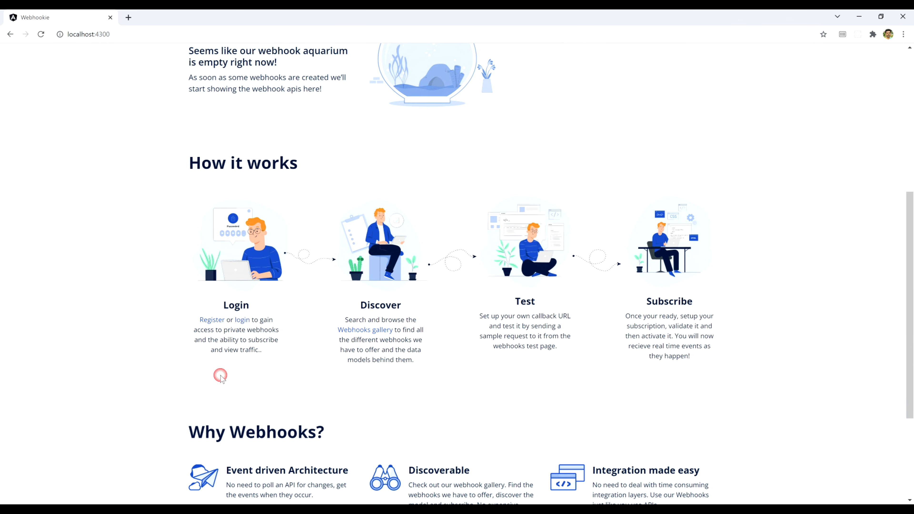
click(390, 385)
click(669, 378)
scroll(149, 356, down, 4)
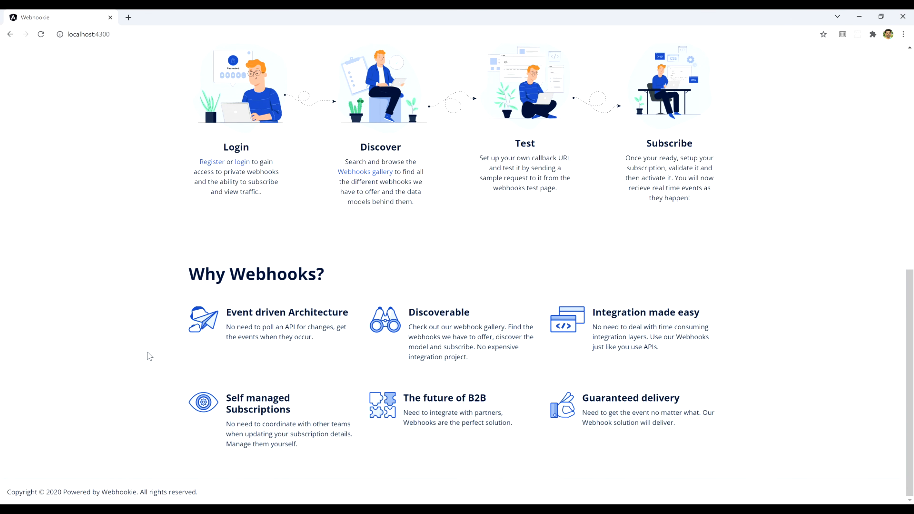
click(735, 368)
scroll(781, 413, up, 10)
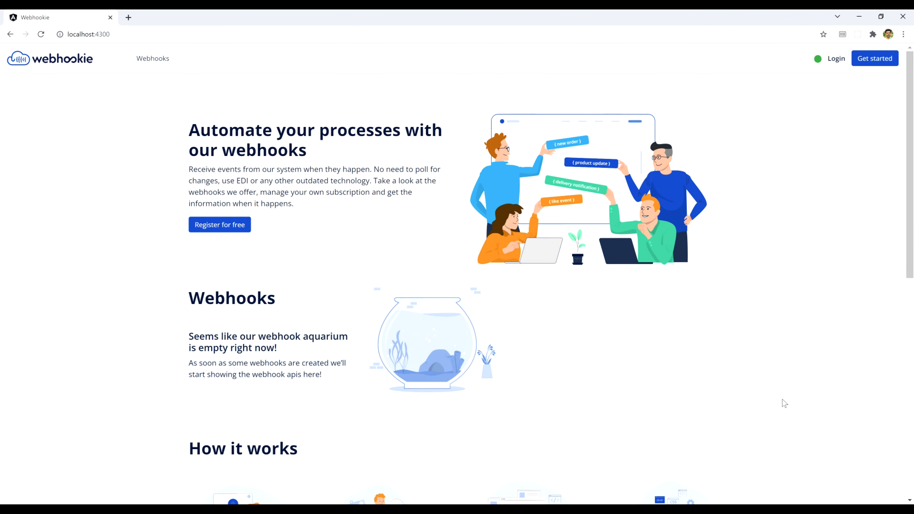
Step: Sign in through the Keycloak page with the admin username and its password
click(834, 59)
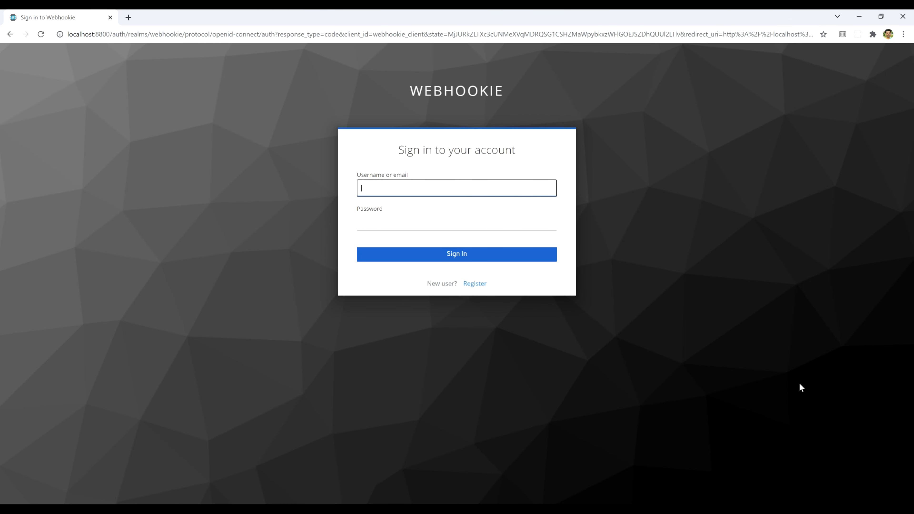
text(webhookie_admin)
key(Tab)
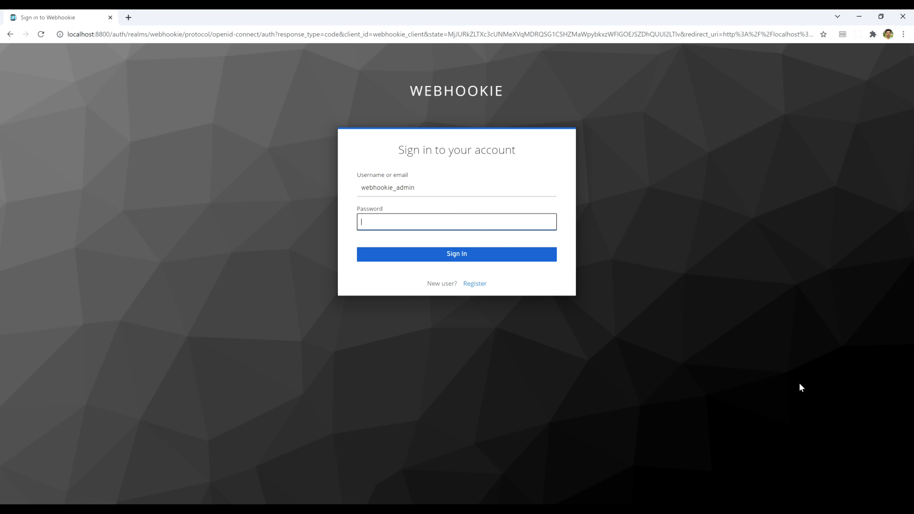
text(1234567)
key(Return)
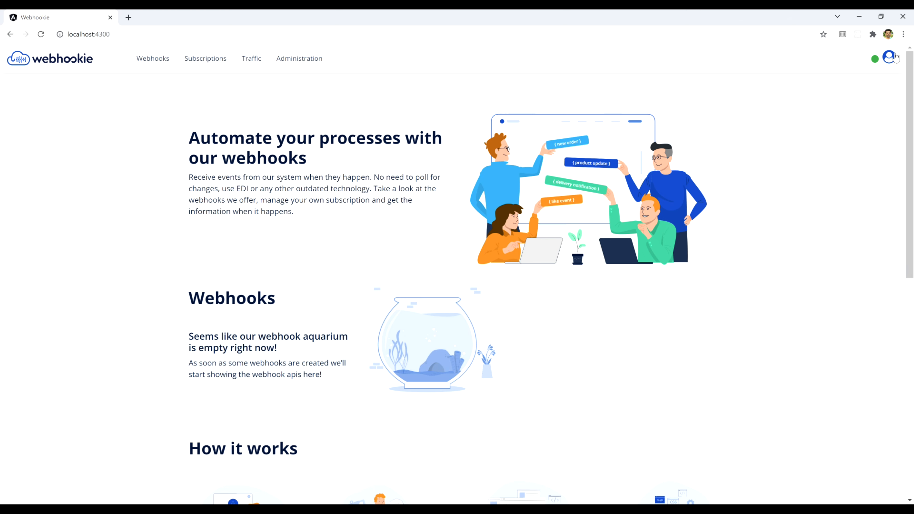
click(886, 62)
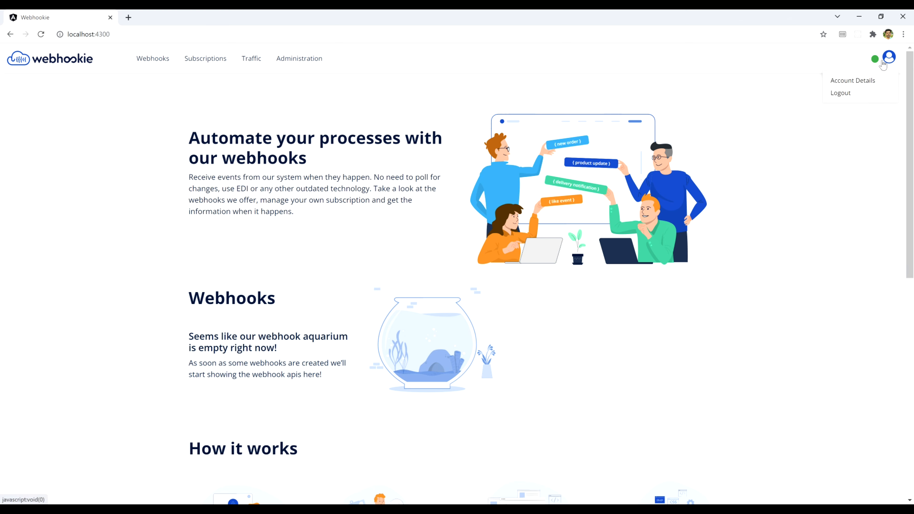
click(853, 80)
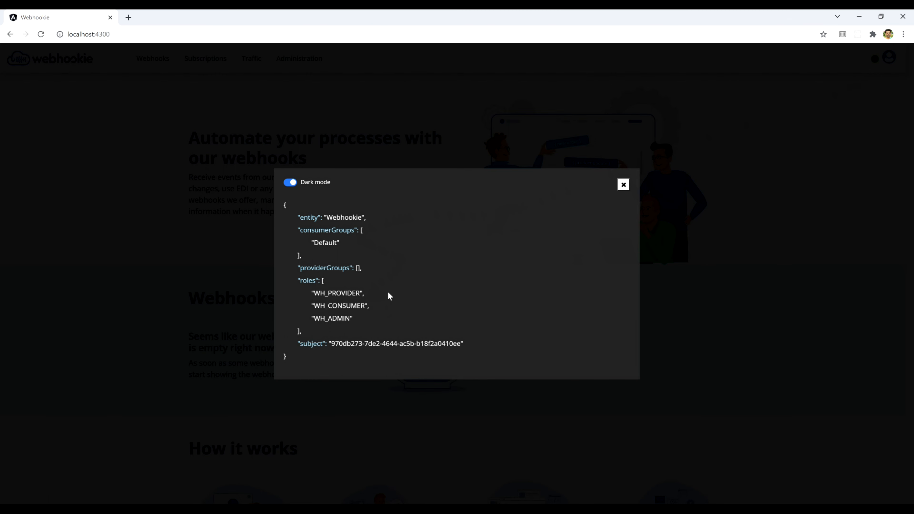
click(375, 294)
click(363, 319)
drag(356, 319, 312, 287)
click(498, 283)
click(623, 185)
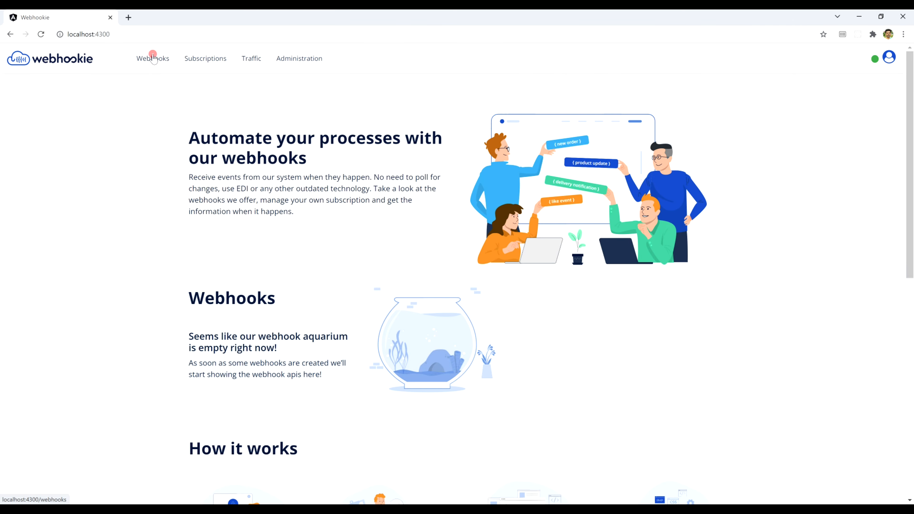
Step: Start a new webhook API from Webhooks and inspect the YAML info and servers sections
click(153, 56)
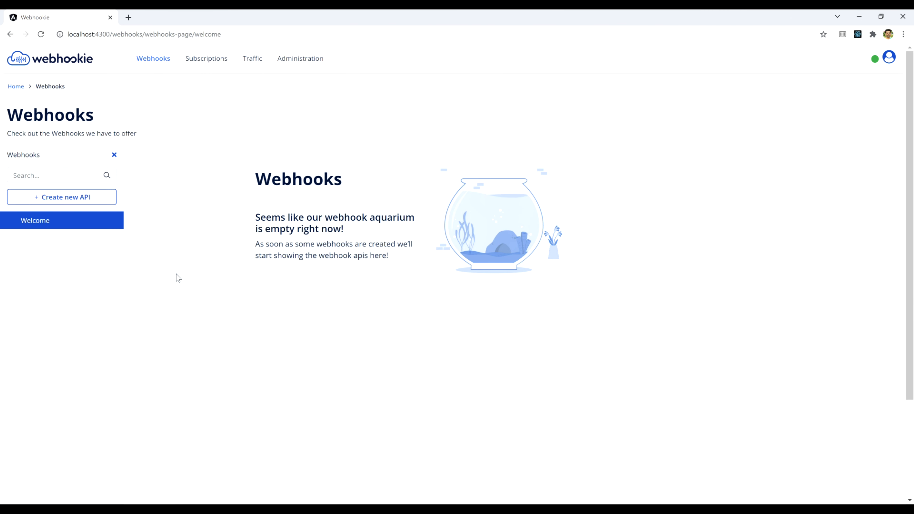
click(56, 199)
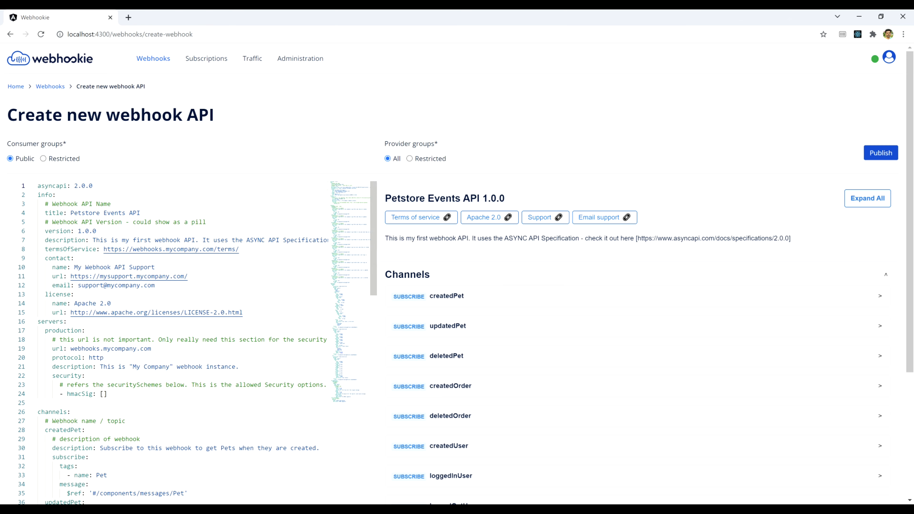
click(183, 159)
drag(37, 195, 107, 393)
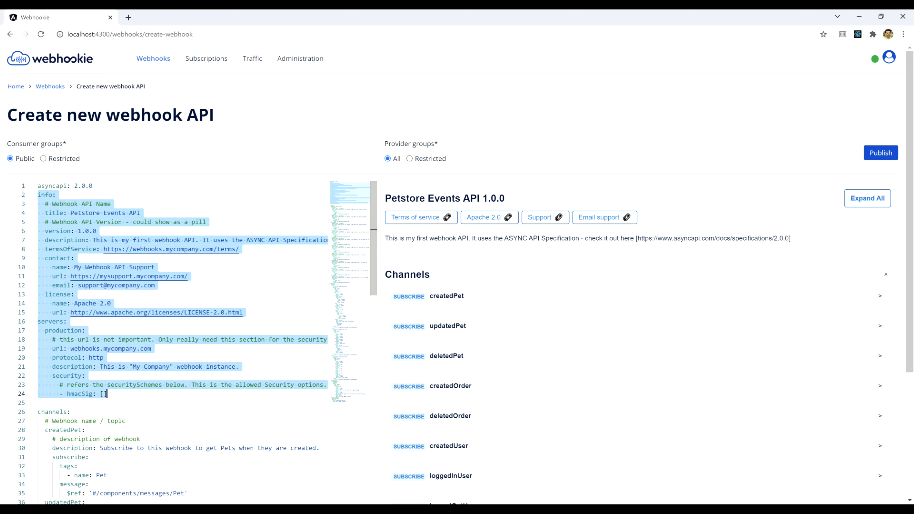
drag(99, 185, 38, 186)
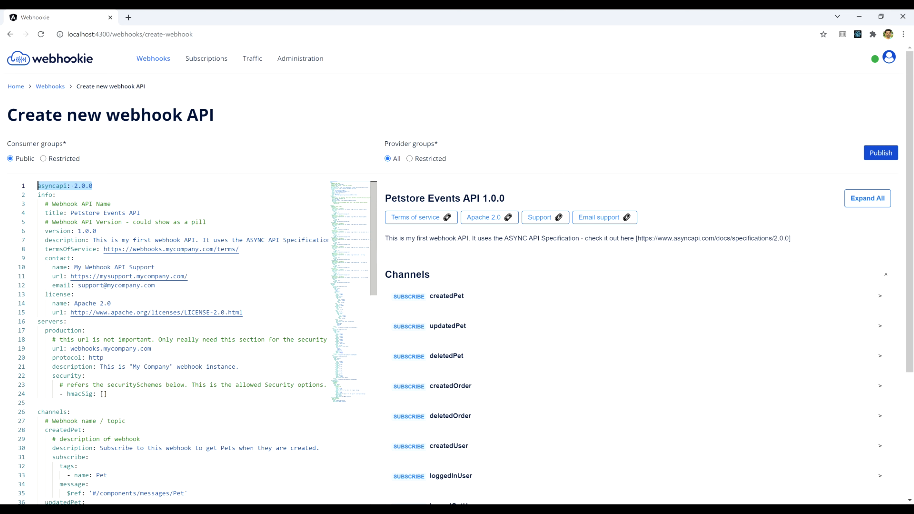
Step: Review the Petstore Events API 1.0.0 spec's channels, including updatedPet
scroll(180, 342, down, 5)
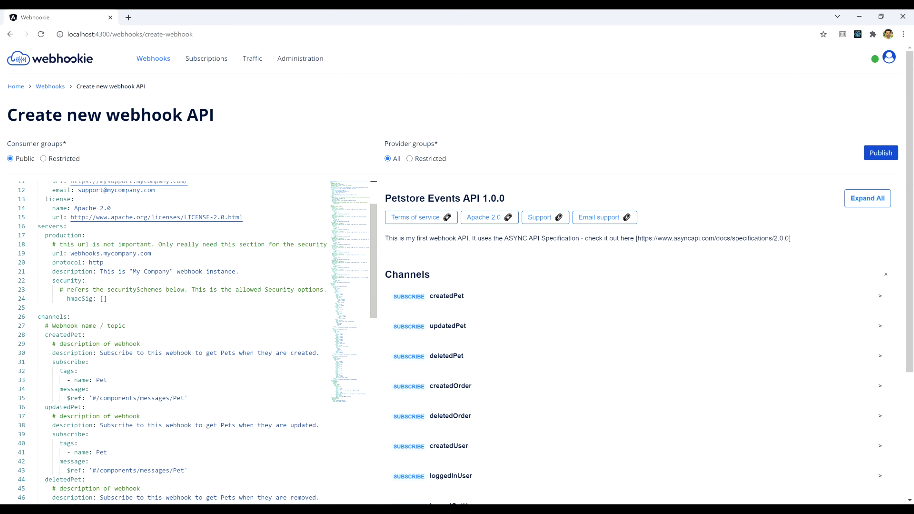
scroll(180, 342, down, 2)
scroll(180, 342, up, 2)
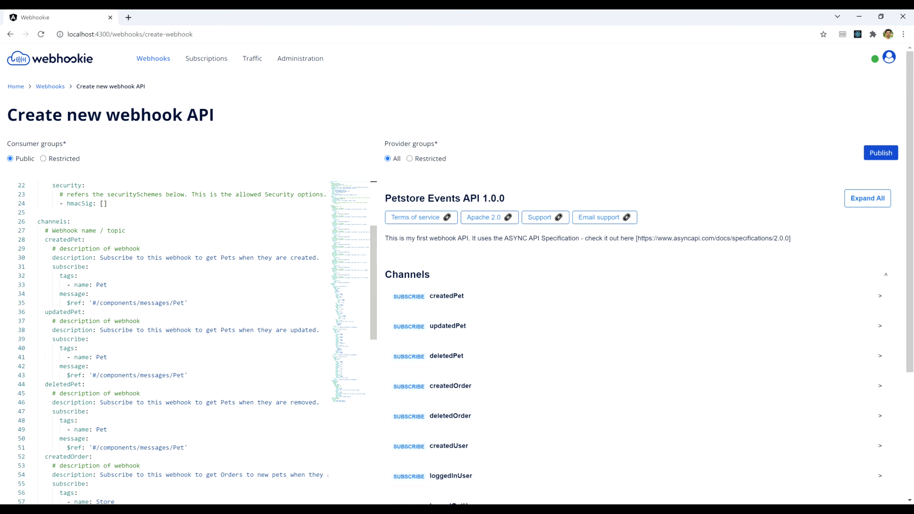
double_click(59, 312)
scroll(180, 342, down, 3)
scroll(180, 342, down, 12)
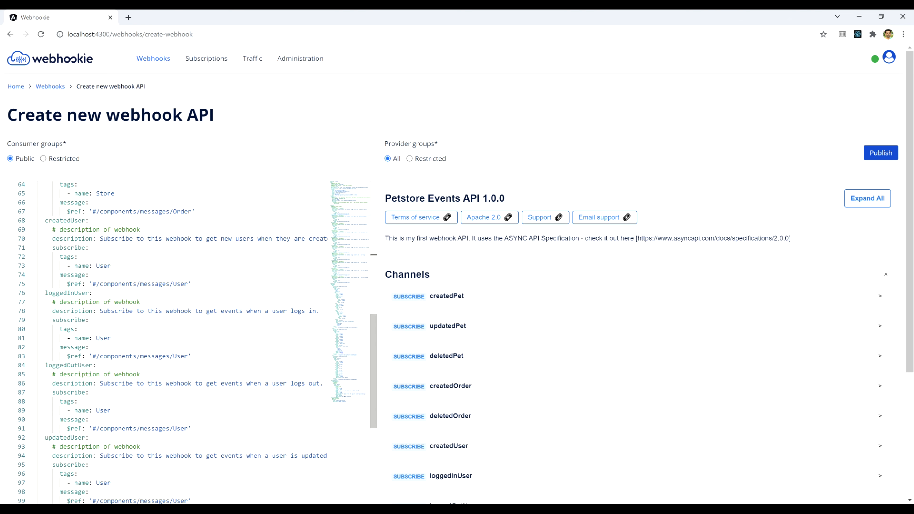
scroll(195, 344, down, 8)
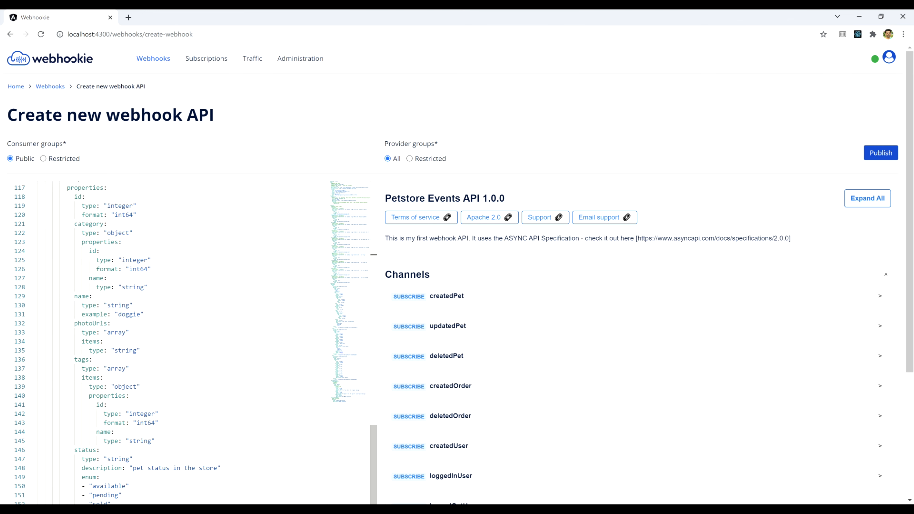
scroll(180, 342, up, 3)
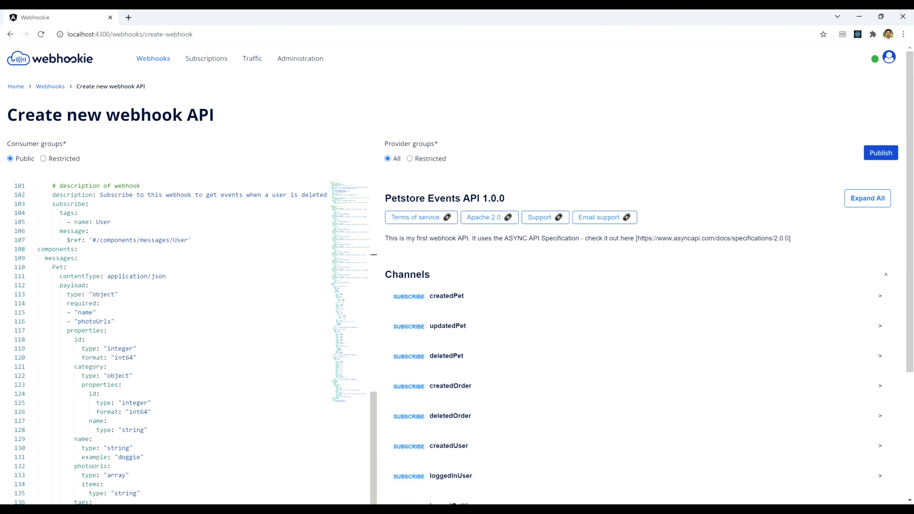
scroll(179, 342, down, 16)
scroll(180, 342, down, 4)
scroll(472, 285, down, 5)
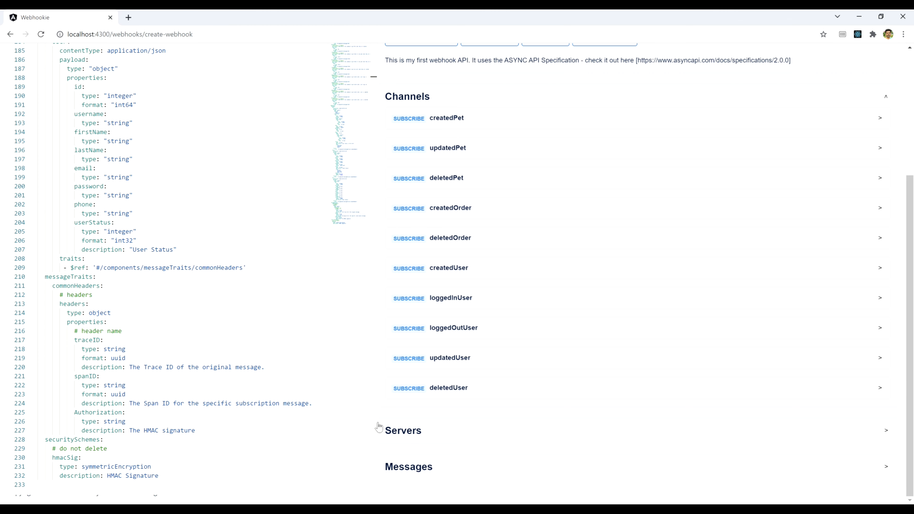
scroll(350, 419, up, 6)
scroll(367, 408, up, 15)
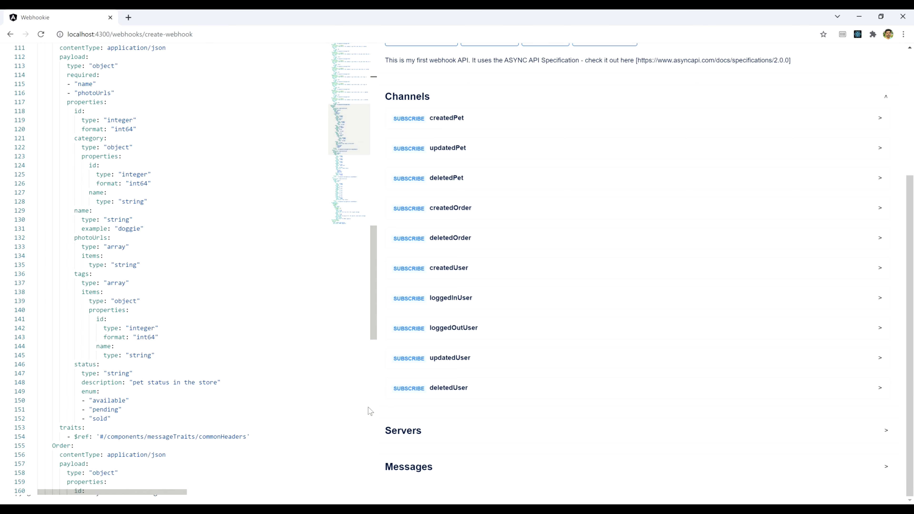
scroll(894, 321, up, 5)
scroll(893, 320, down, 3)
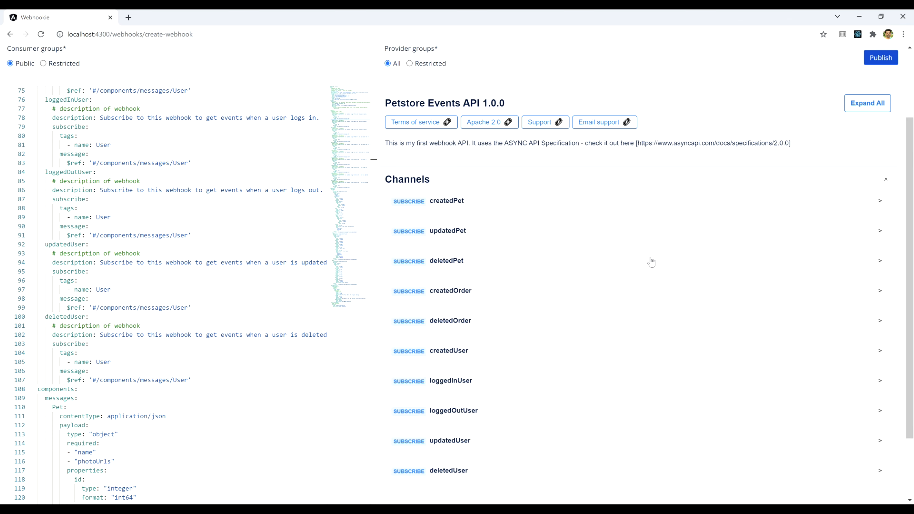
scroll(651, 262, up, 3)
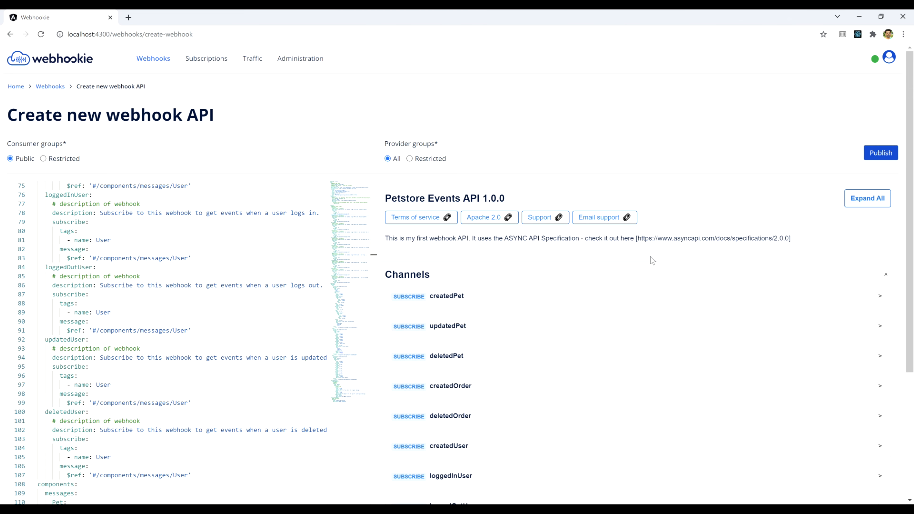
Step: Look at the restricted consumer groups, then leave consumer access Public and providers All
click(43, 160)
click(145, 162)
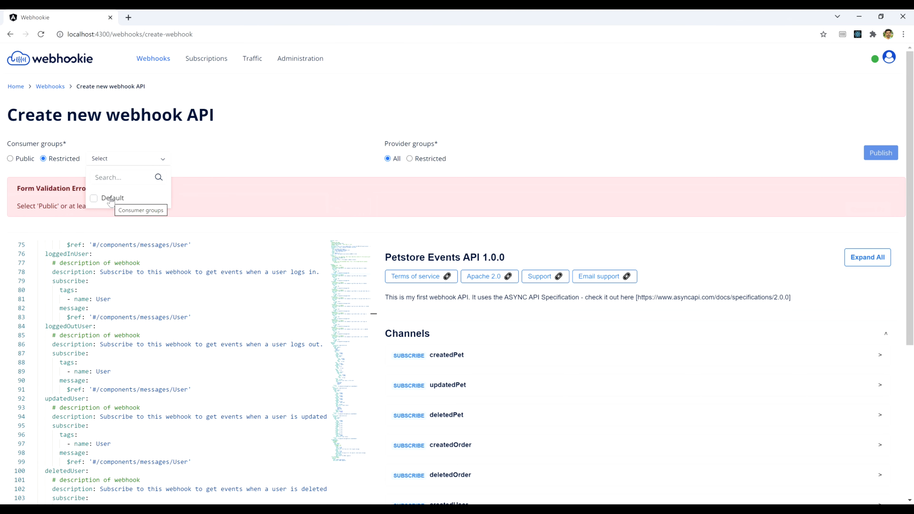
click(212, 169)
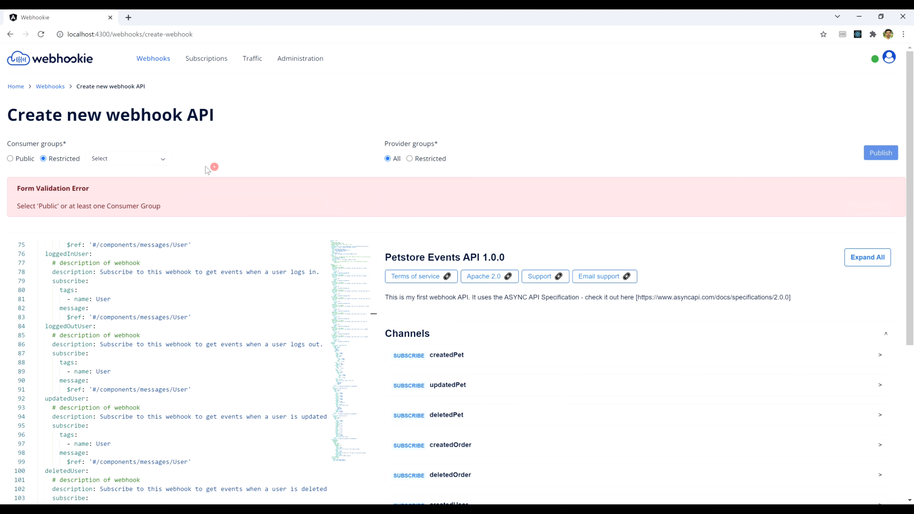
click(10, 159)
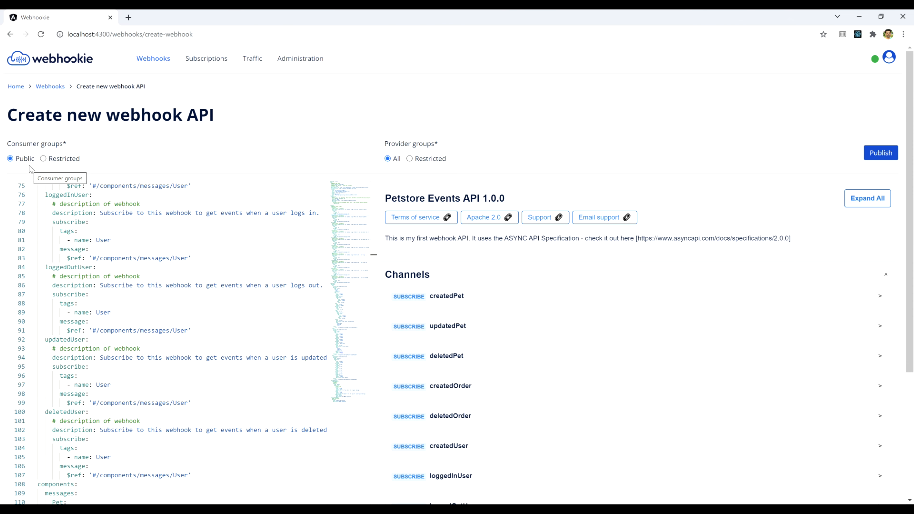
click(43, 158)
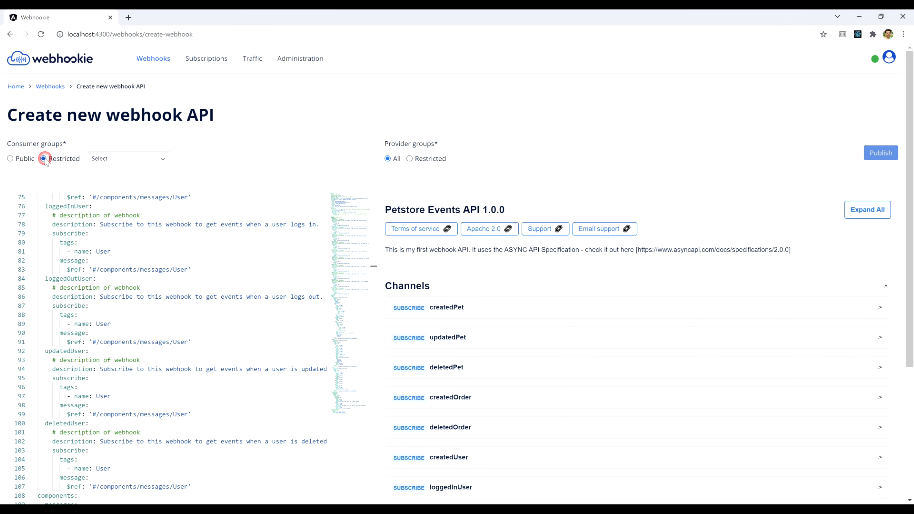
click(118, 159)
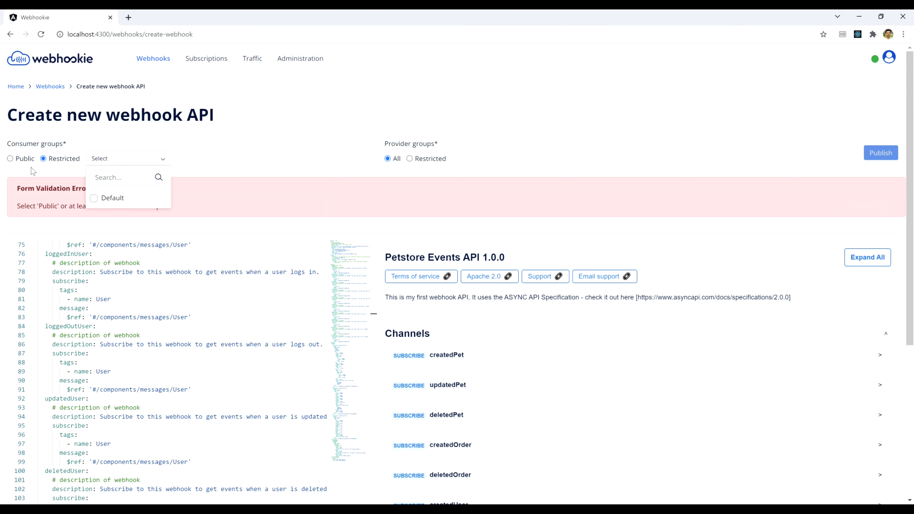
click(11, 159)
click(389, 159)
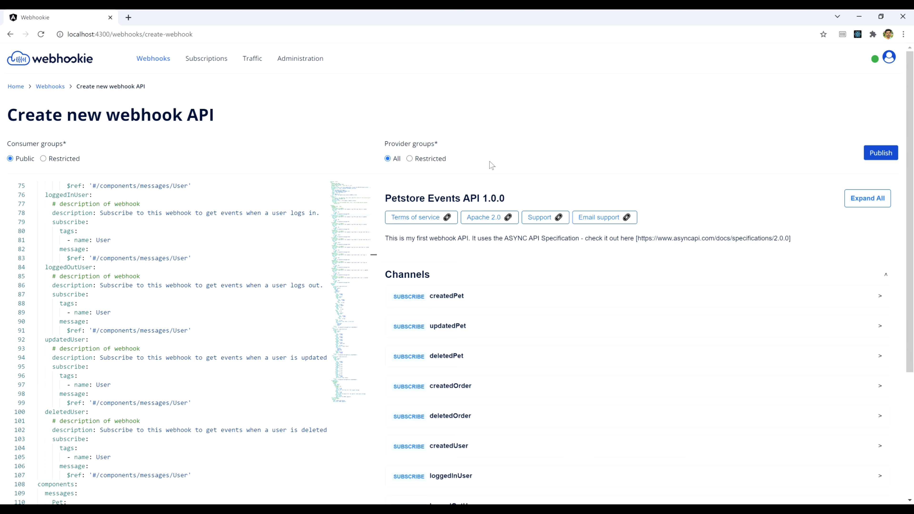
Step: Publish Petstore Events API and view createdPet details with Headers and Body expanded
click(880, 153)
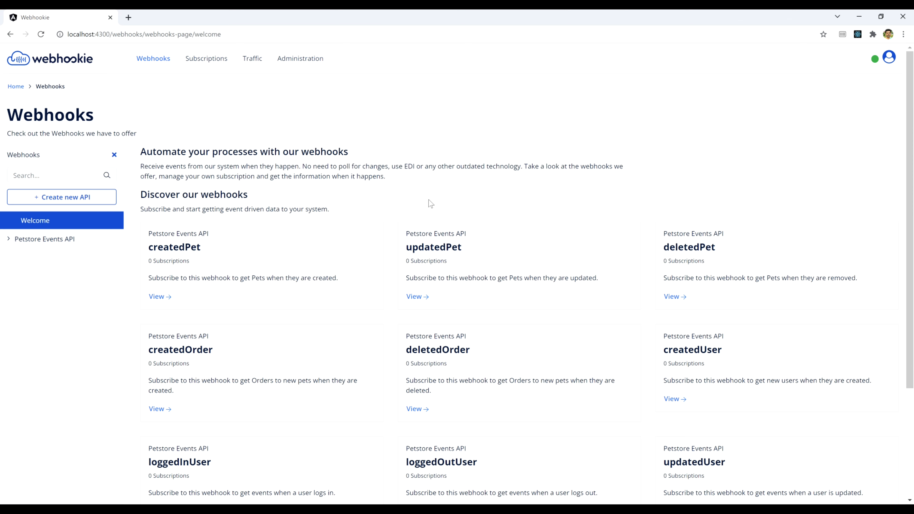
scroll(430, 204, down, 3)
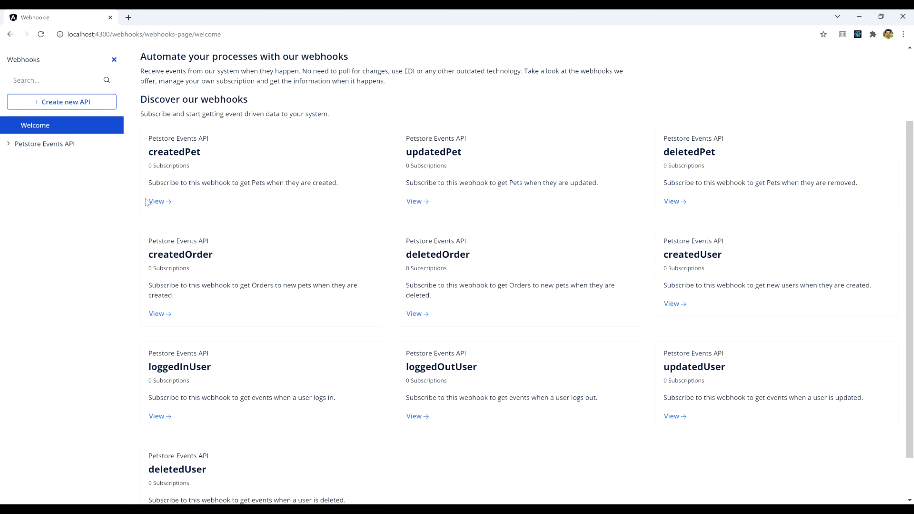
click(160, 201)
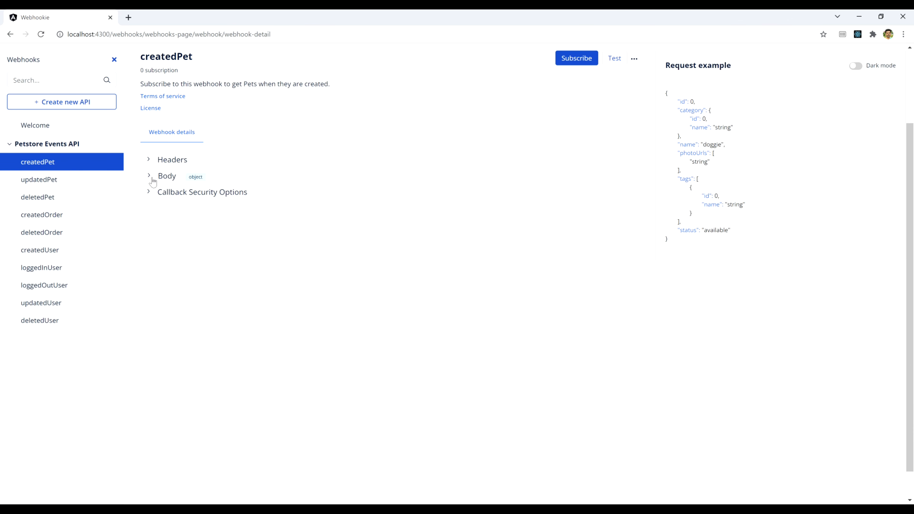
click(148, 161)
scroll(160, 252, up, 3)
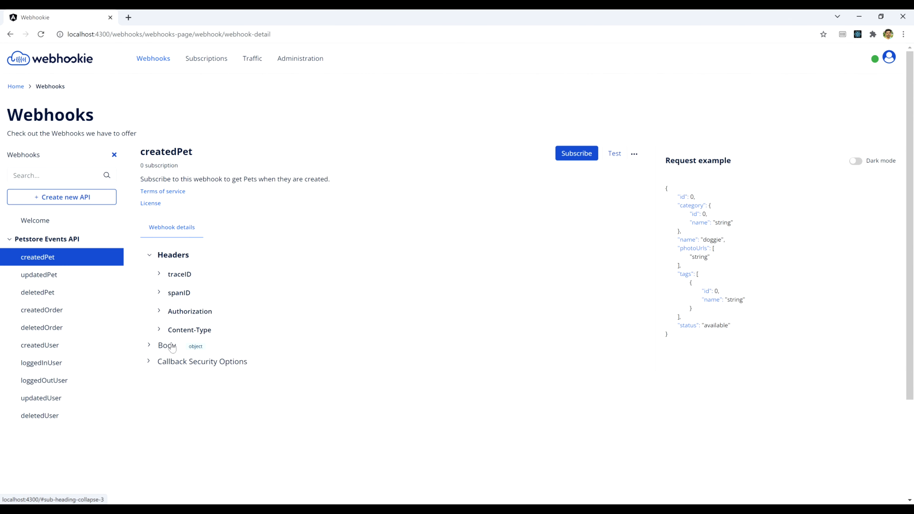
click(161, 351)
scroll(289, 318, down, 1)
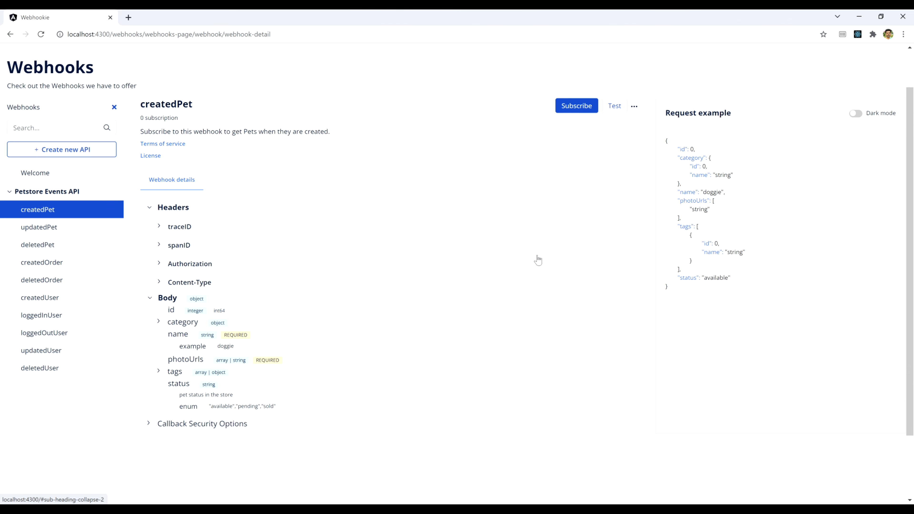
scroll(540, 252, up, 2)
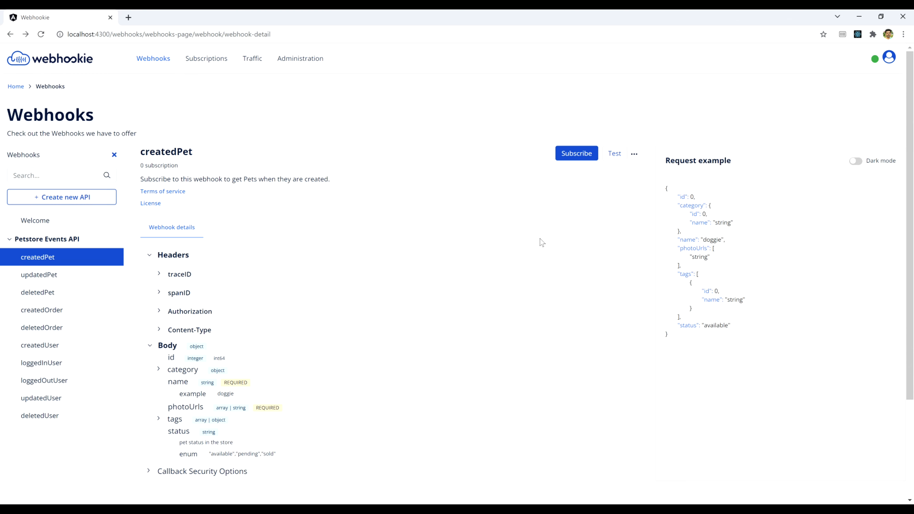
Step: Subscribe to createdPet and open Create New Application, then cancel it
click(581, 153)
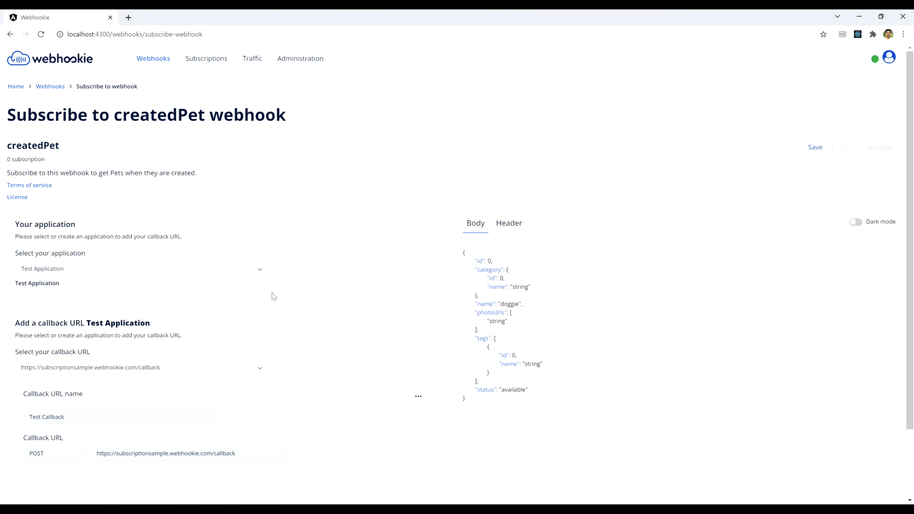
click(221, 273)
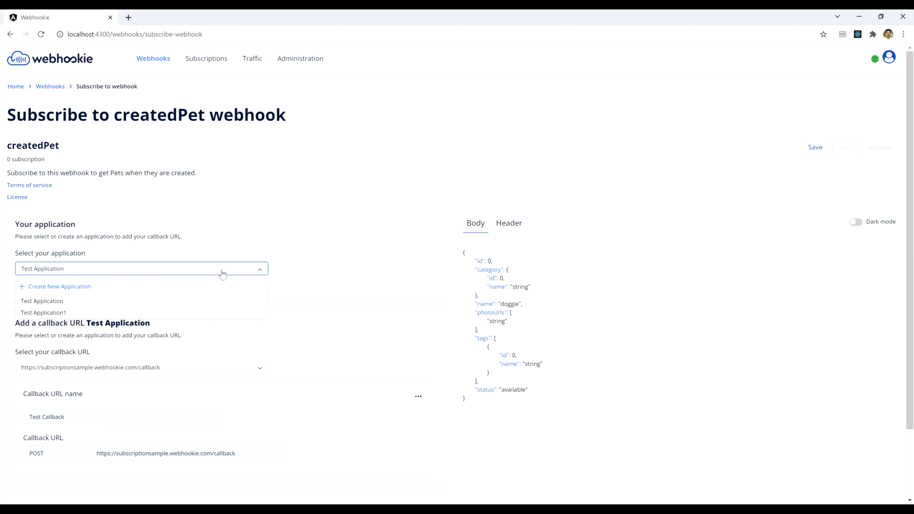
click(80, 288)
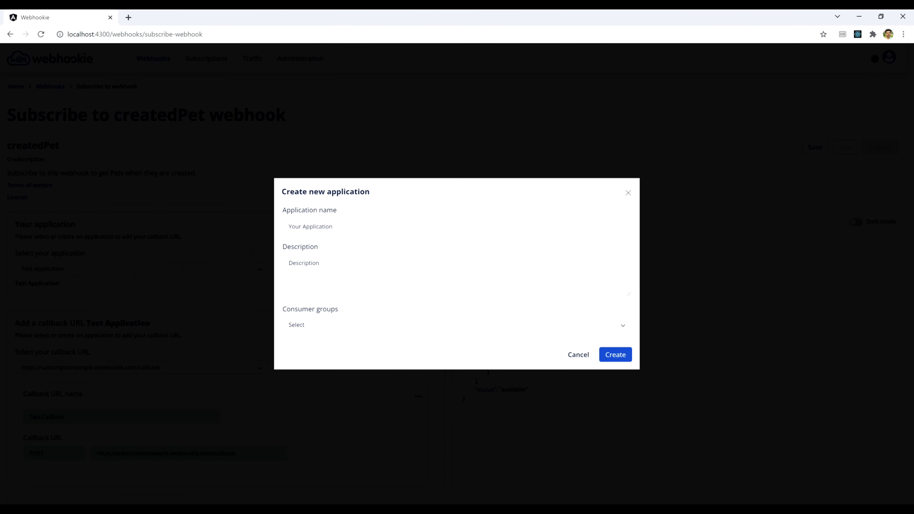
click(369, 324)
click(369, 324)
click(578, 354)
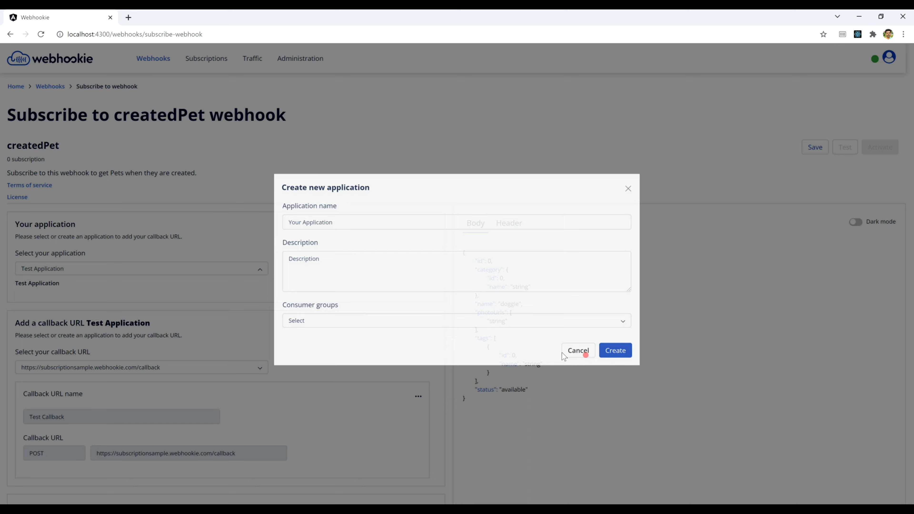
Step: Choose Test Application and open Test Callback for editing
click(184, 269)
click(65, 303)
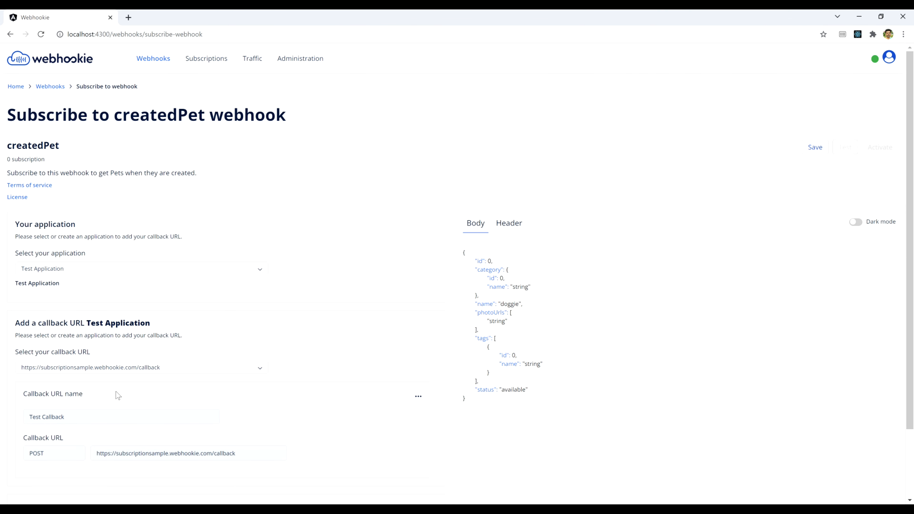
click(118, 378)
click(418, 396)
click(366, 412)
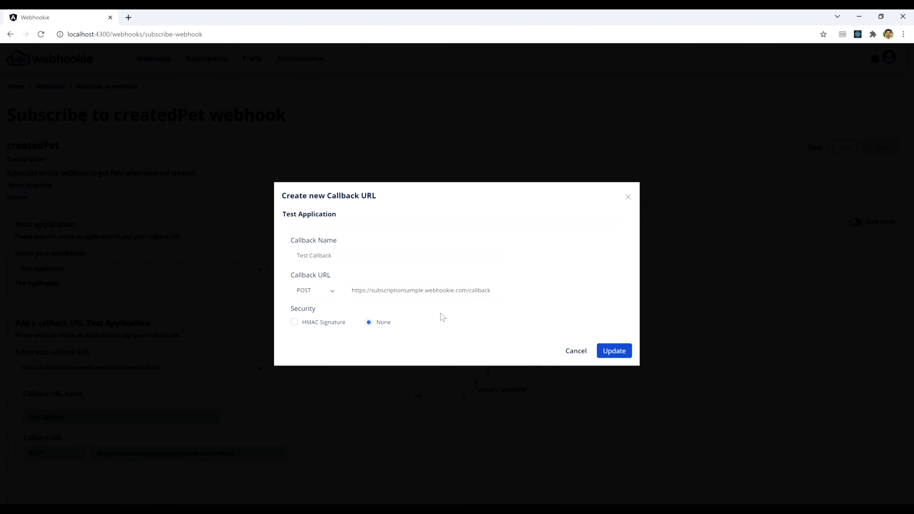
Step: Rename the callback to Test Callback1 and update it
click(368, 254)
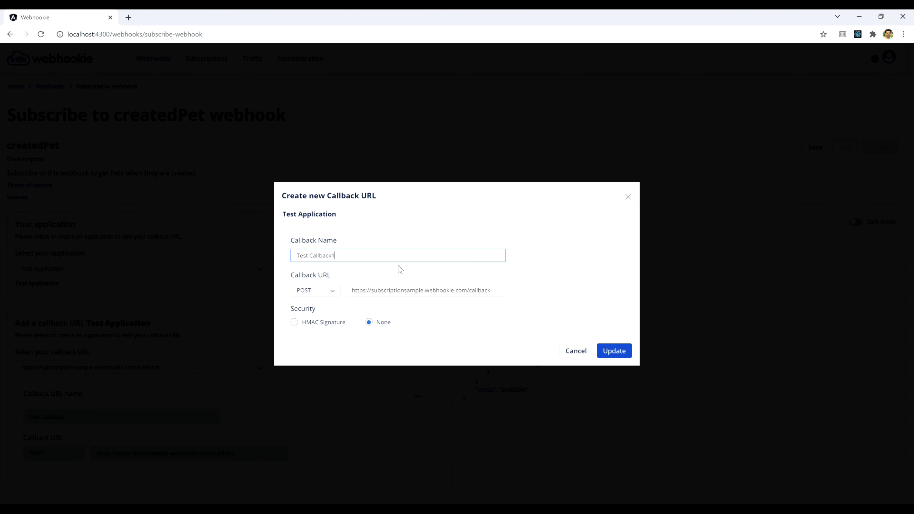
text(1)
click(284, 295)
click(295, 337)
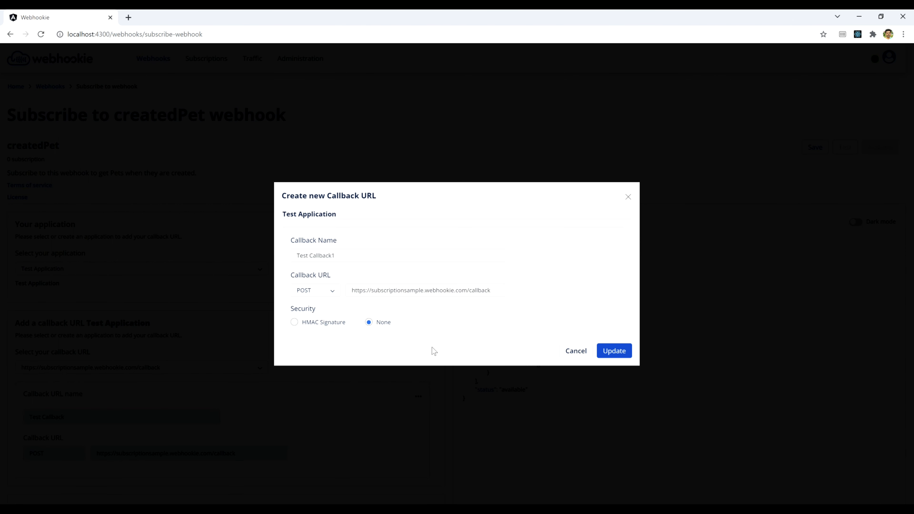
click(324, 336)
click(616, 354)
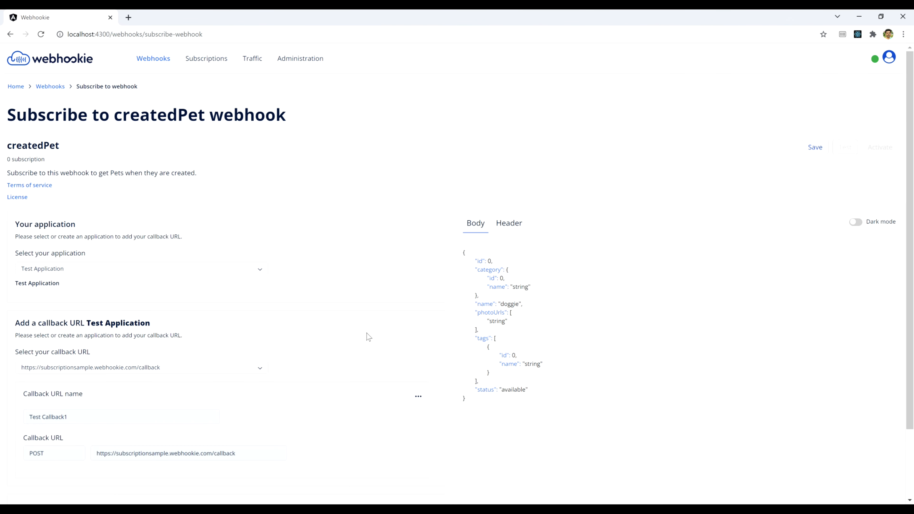
Step: Save the createdPet subscription for Test Application
scroll(369, 337, down, 1)
scroll(369, 337, down, 1)
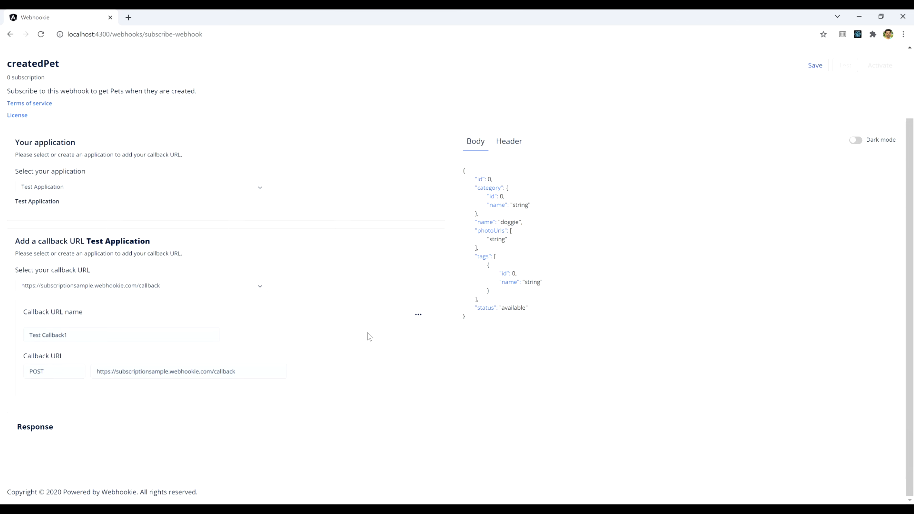
scroll(369, 337, up, 2)
click(805, 150)
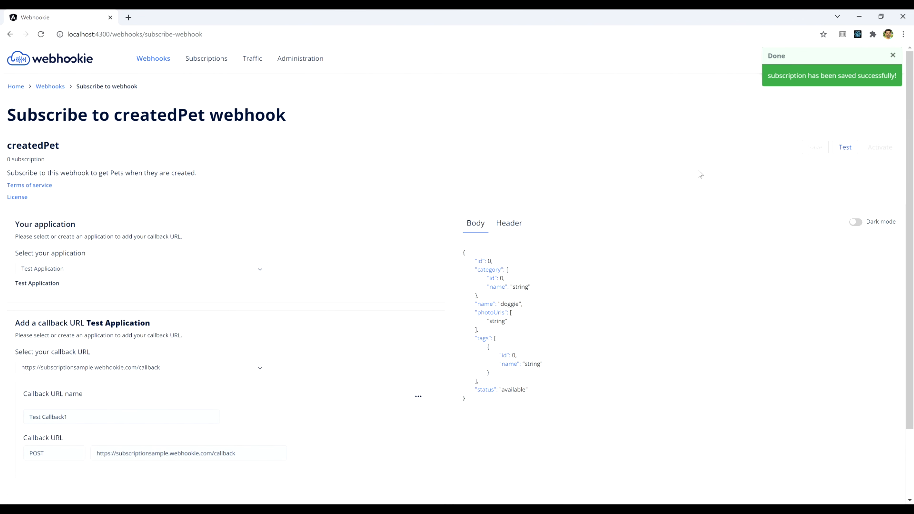
scroll(765, 168, down, 1)
scroll(765, 169, up, 1)
Step: Send a test event to Test Callback1, toggle dark mode on and off, then scroll back up
click(846, 148)
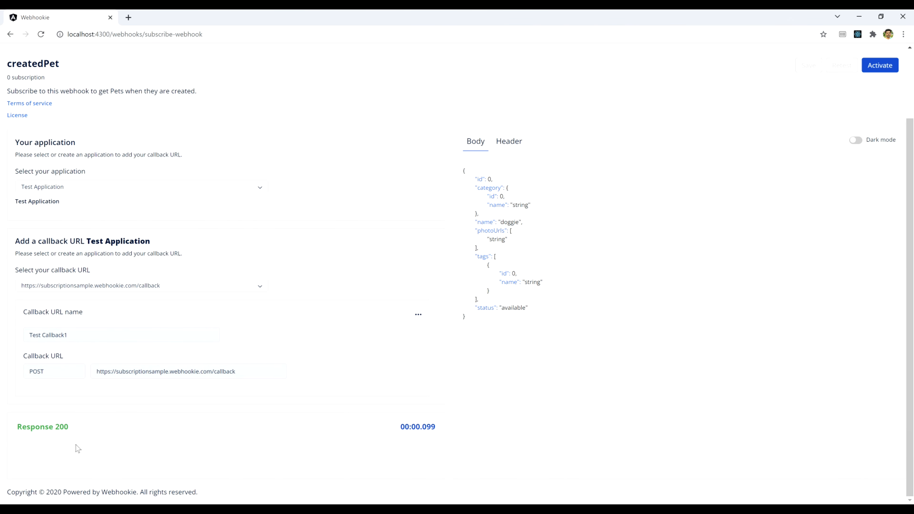
click(856, 140)
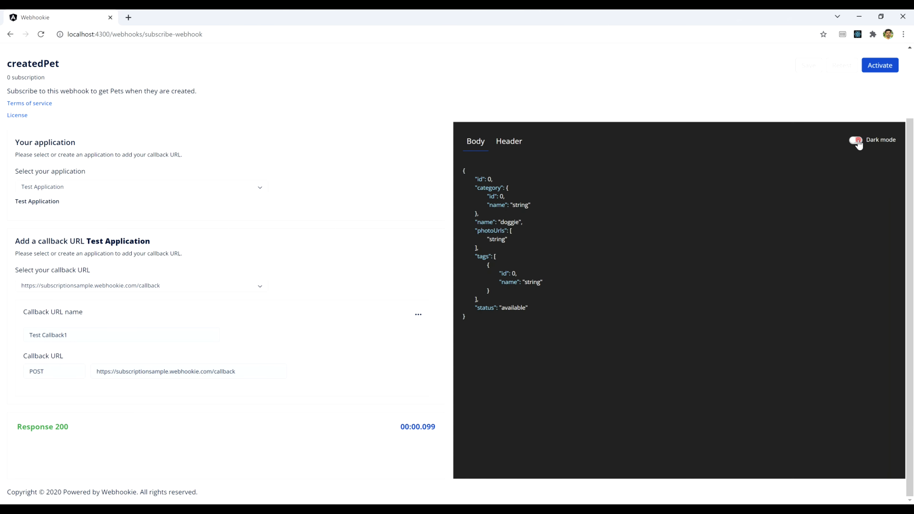
click(857, 140)
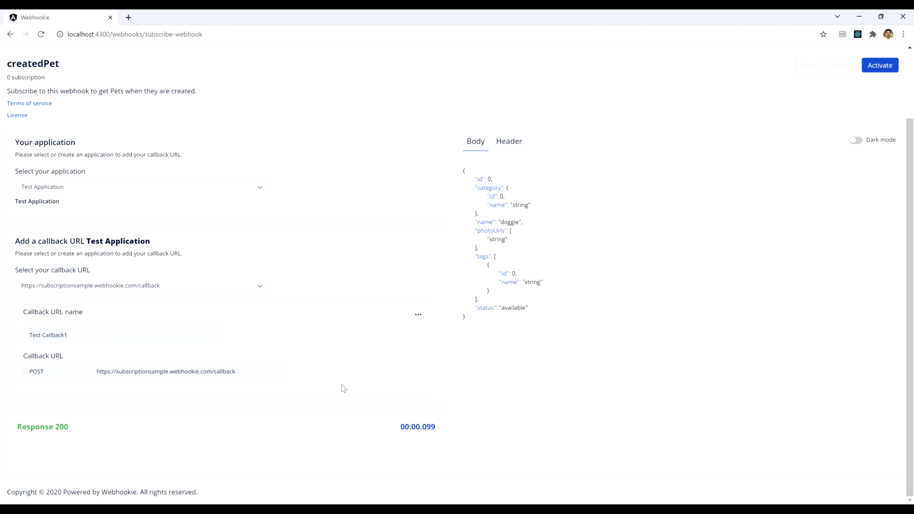
click(54, 447)
scroll(727, 272, up, 2)
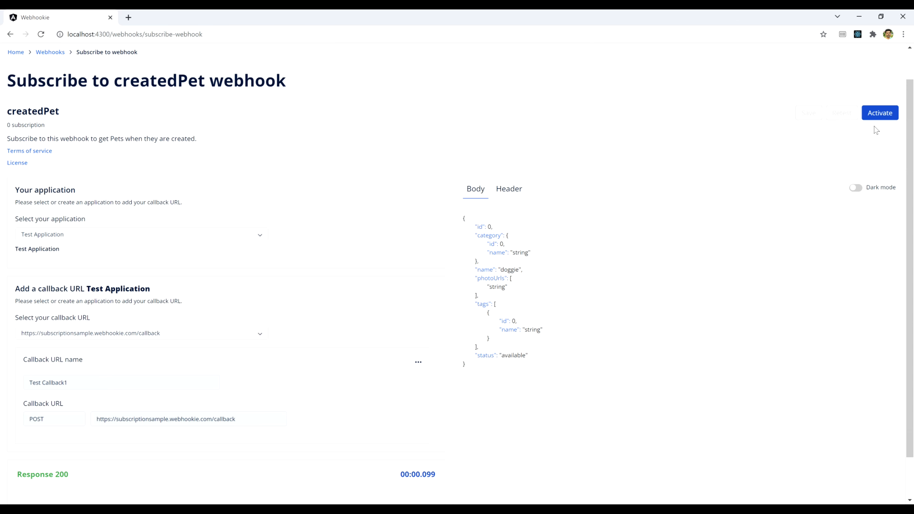
Step: Activate the createdPet subscription, confirm its ACTIVATED row under Subscriptions, then go to Traffic
click(877, 114)
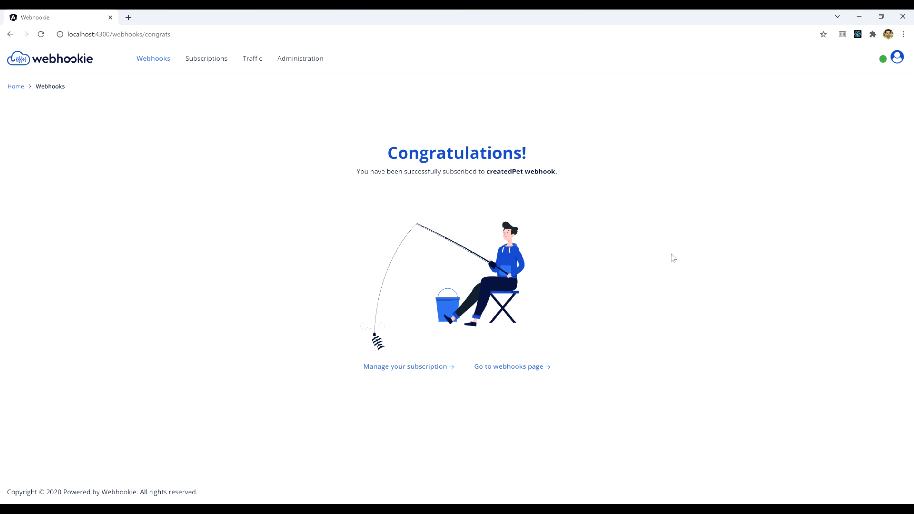
click(213, 59)
click(239, 263)
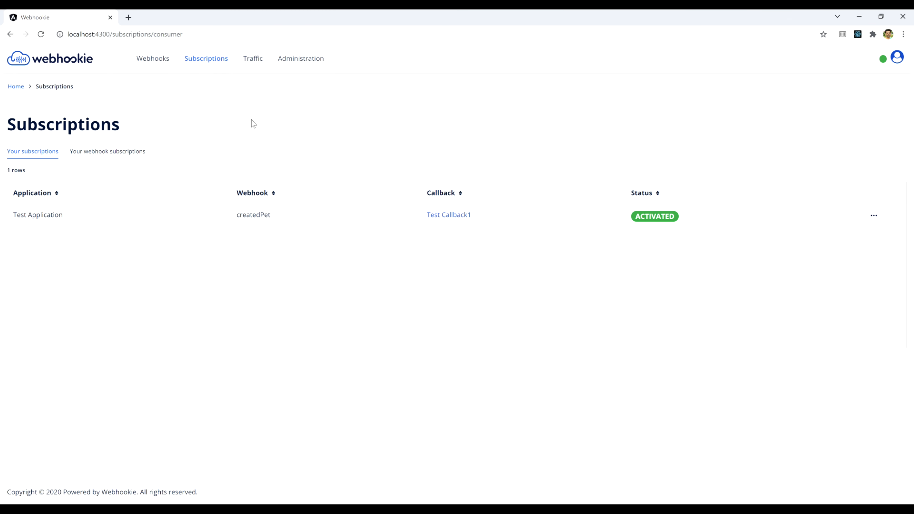
click(249, 58)
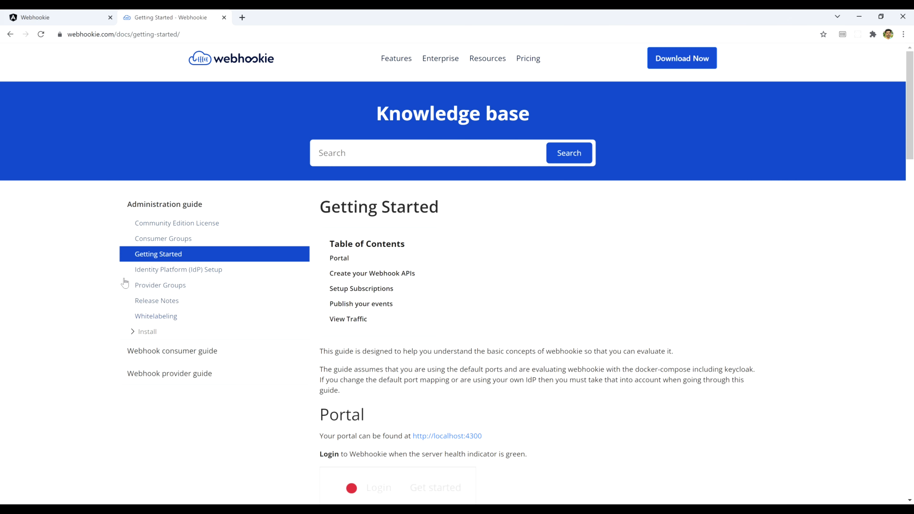
Step: Download the Getting Started With Webhookie Postman collection zip from the Publish your events section
click(101, 252)
scroll(686, 229, down, 15)
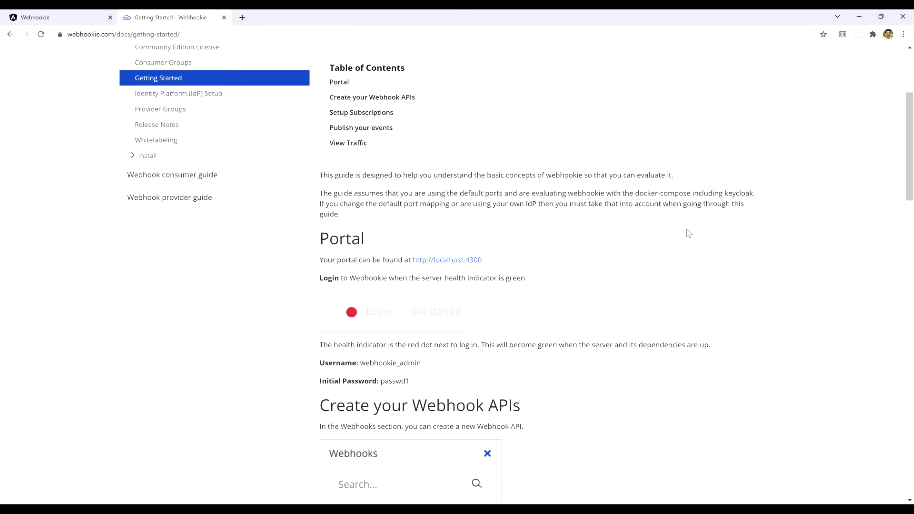
scroll(686, 229, down, 14)
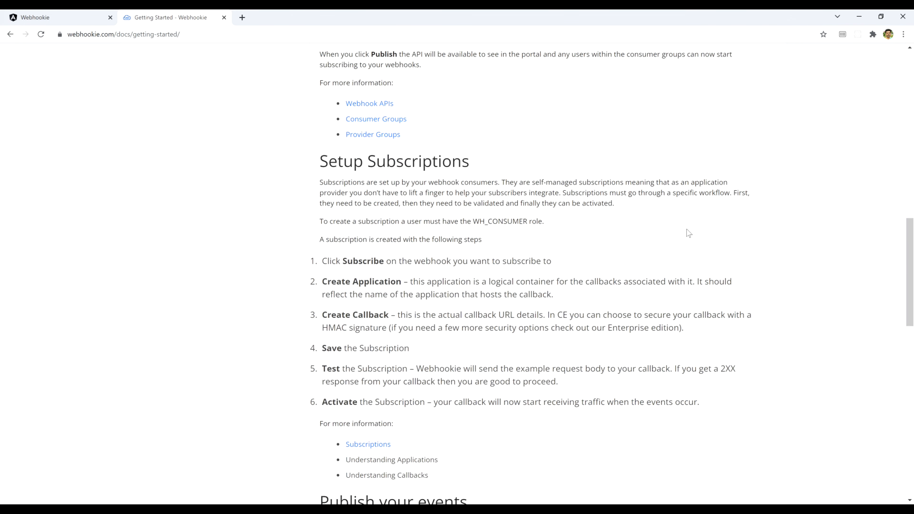
scroll(686, 229, down, 5)
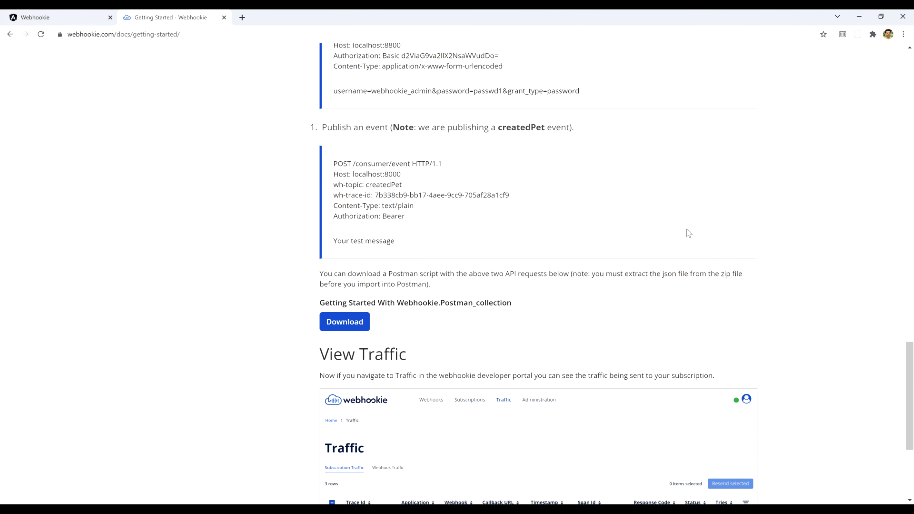
click(343, 279)
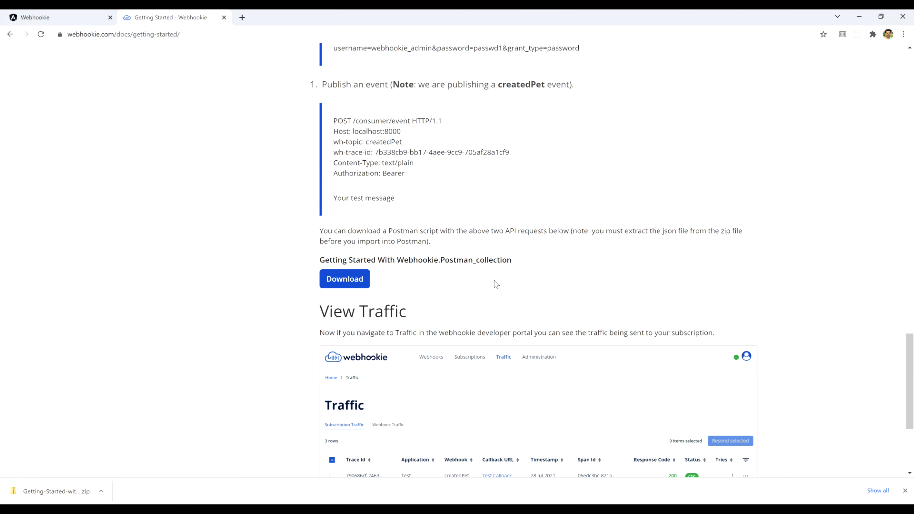
scroll(495, 284, down, 1)
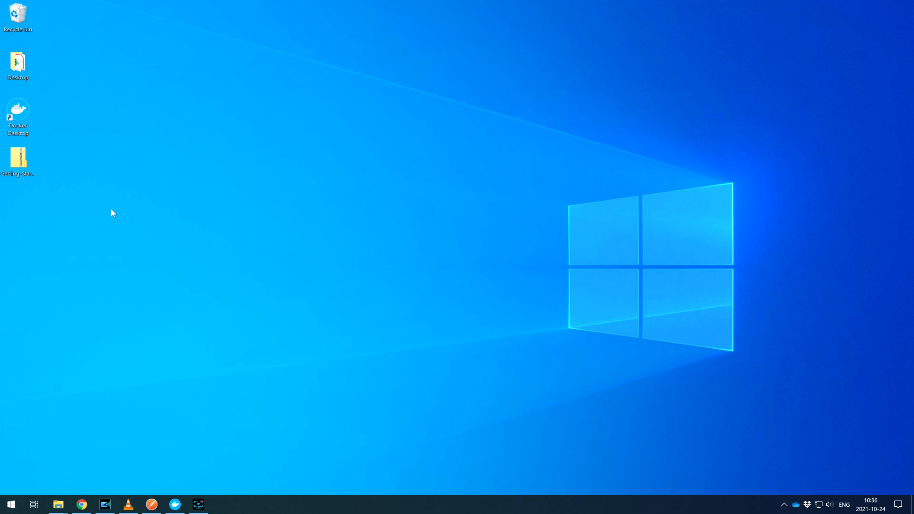
Step: Extract the collection zip onto the desktop and select the extracted postman_collection file
right_click(20, 167)
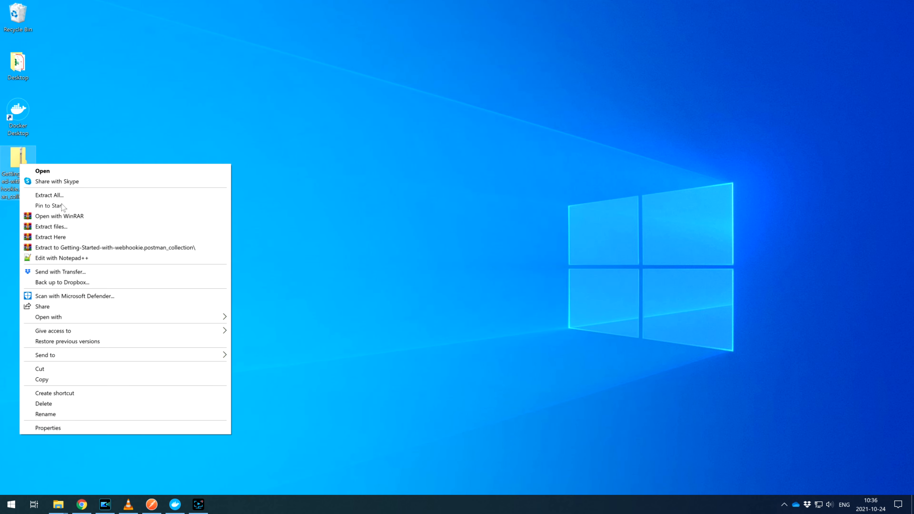
click(64, 237)
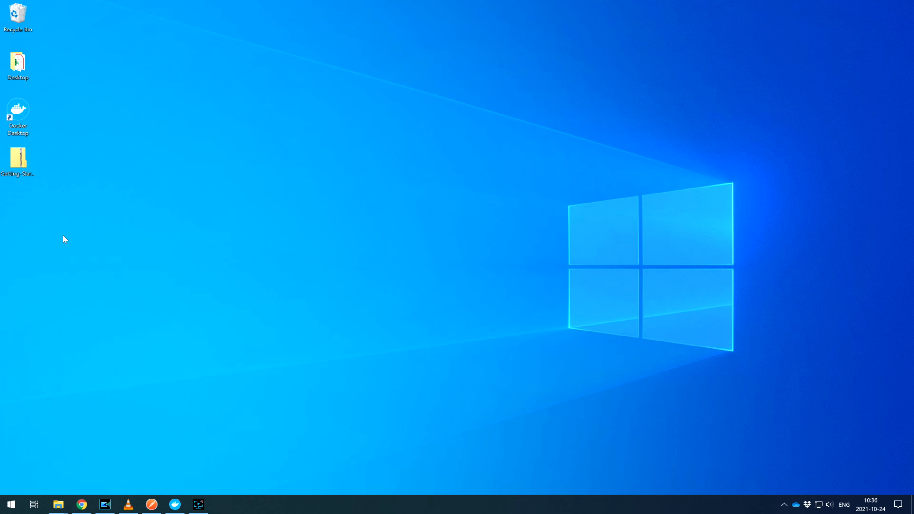
click(23, 210)
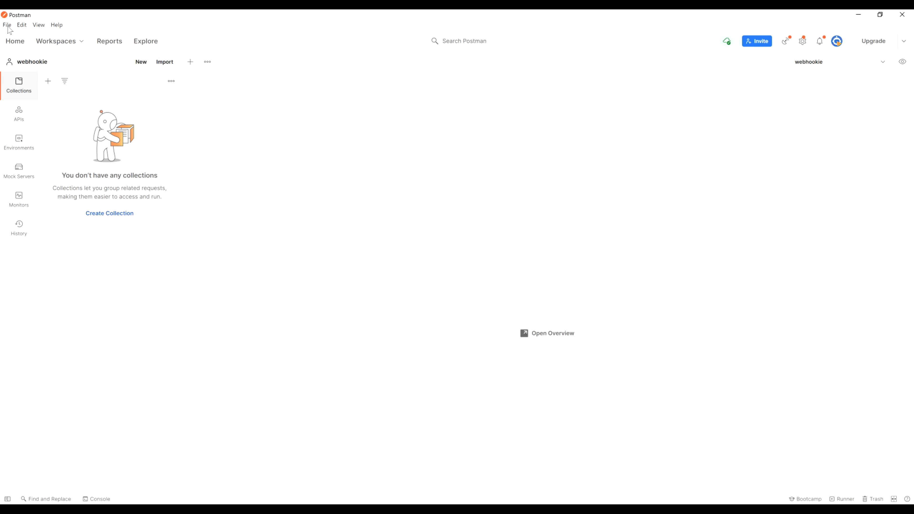
click(7, 25)
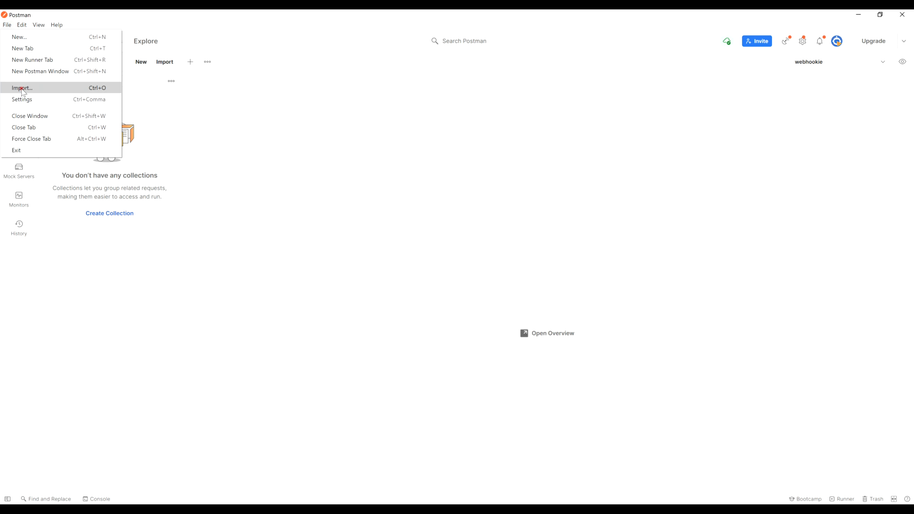
Step: Import the Getting Started with webhookie collection file into Postman
click(23, 88)
click(453, 306)
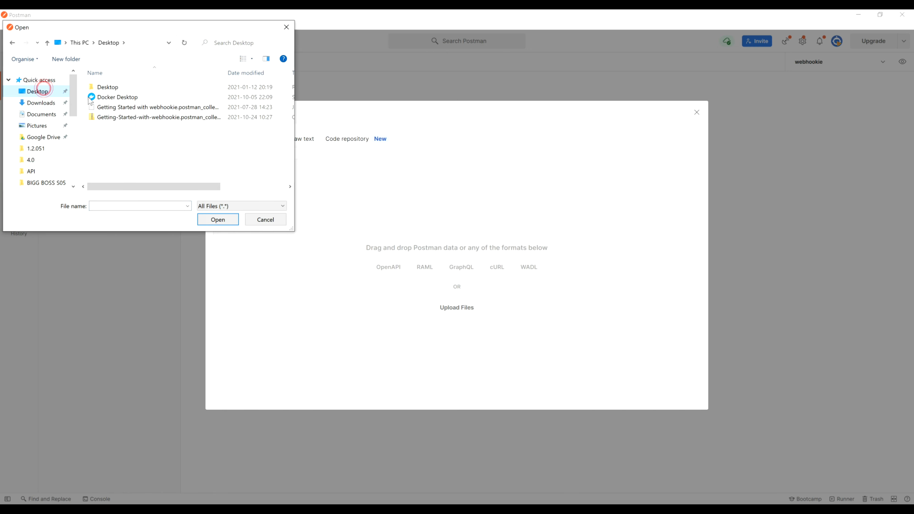
click(127, 106)
click(218, 220)
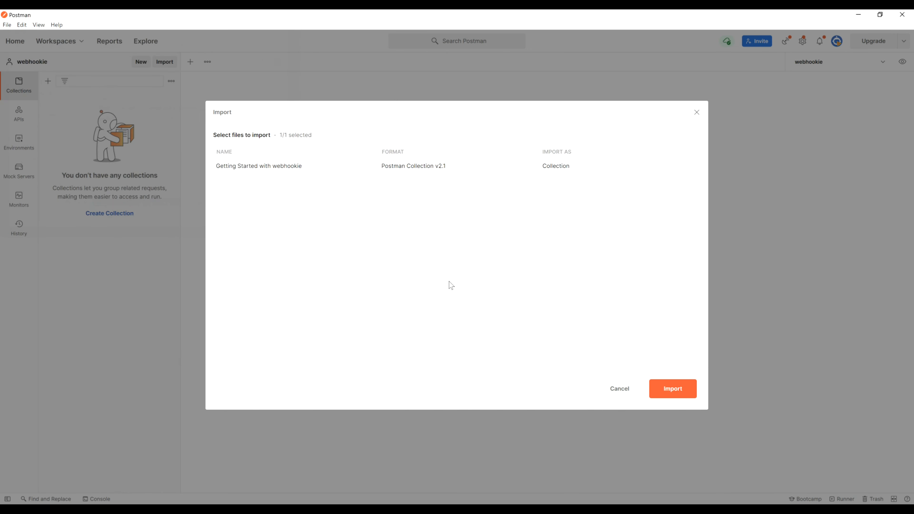
click(667, 387)
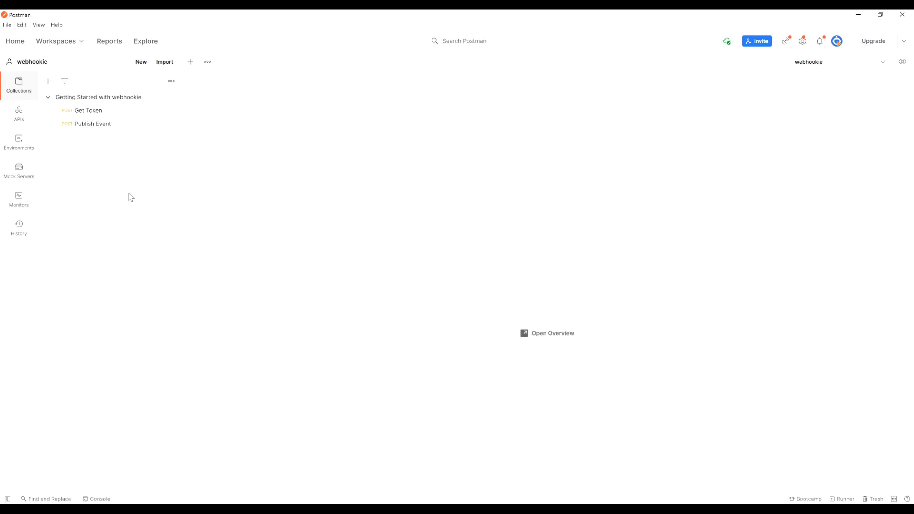
Step: Open the Get Token request, make webhookie the active environment, and send it
click(96, 111)
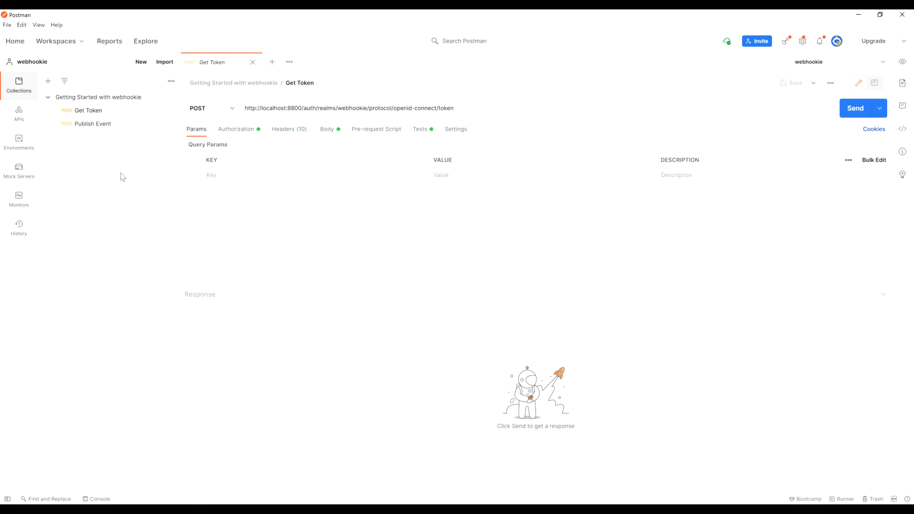
click(91, 123)
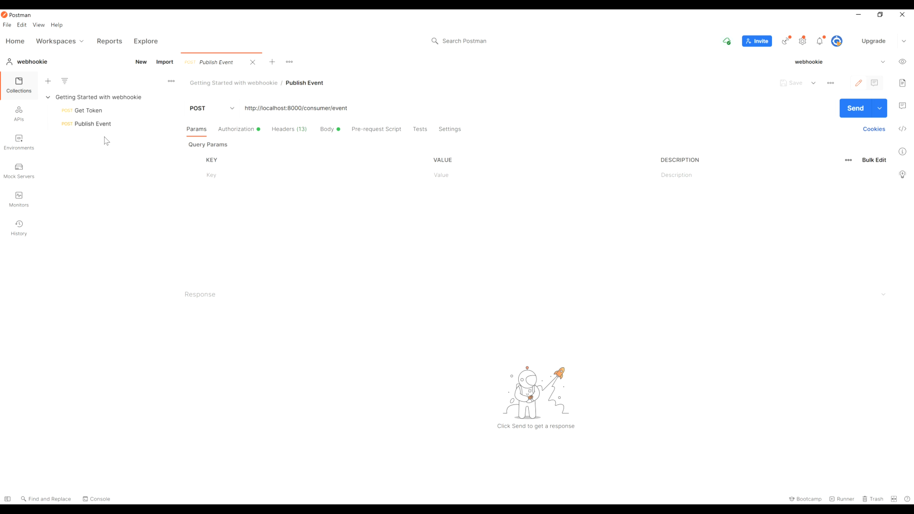
click(94, 110)
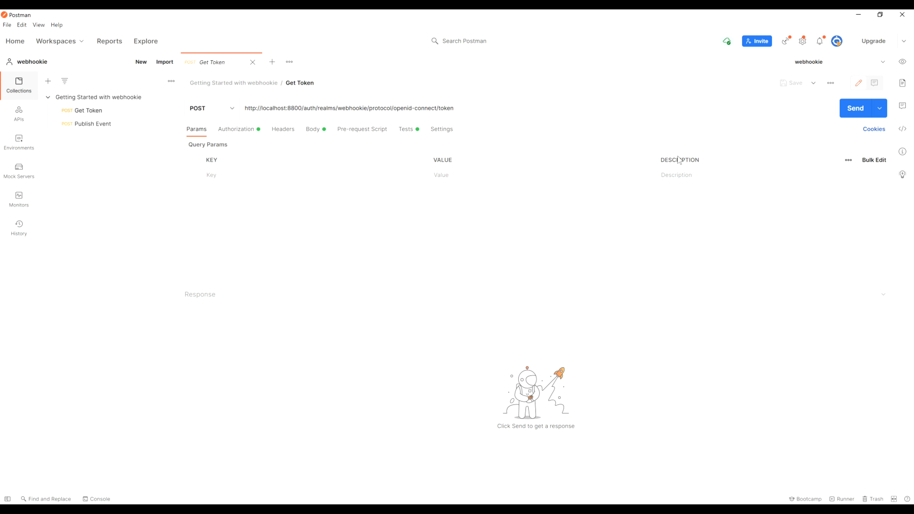
click(882, 62)
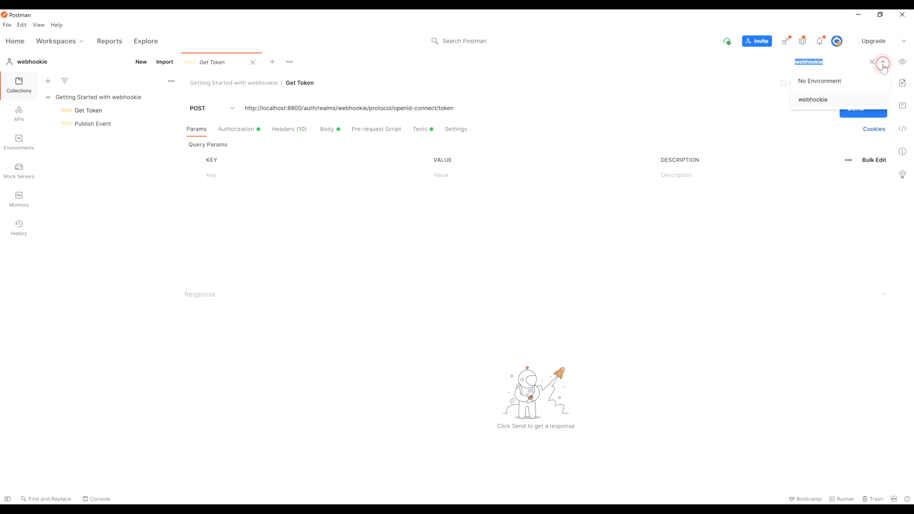
click(813, 102)
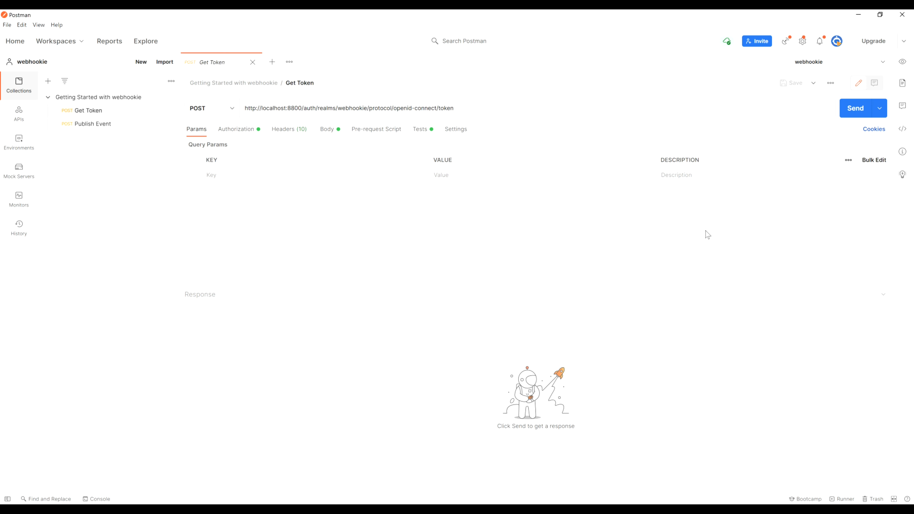
click(853, 109)
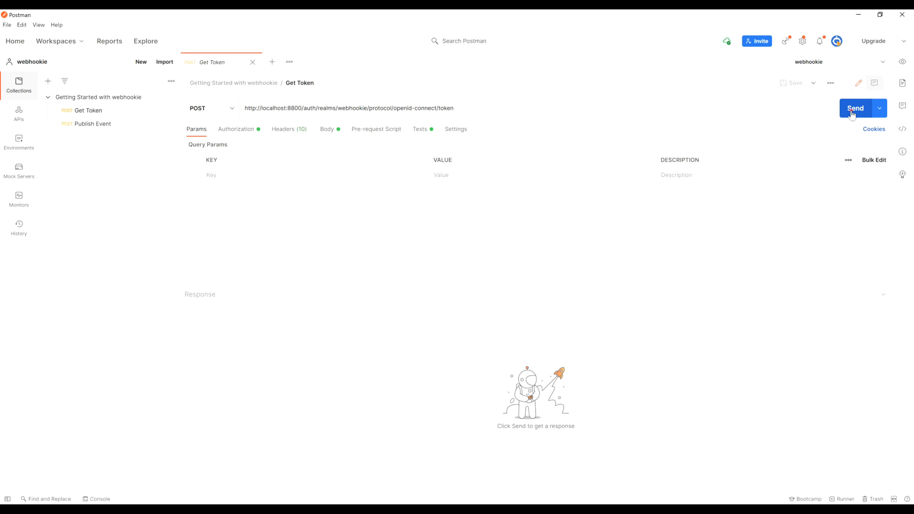
Step: Send the Publish Event request, getting 200 OK, and check its wh-topic createdPet header
scroll(540, 407, down, 1)
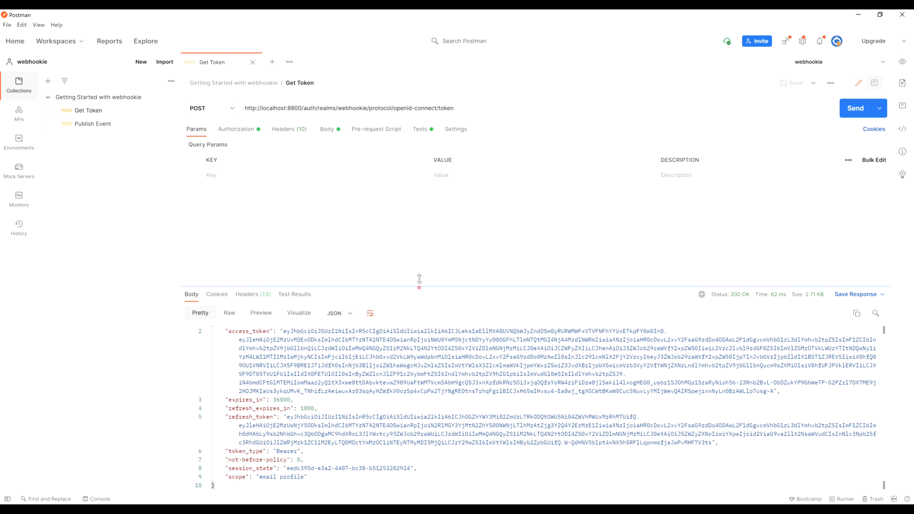
drag(418, 287, 419, 260)
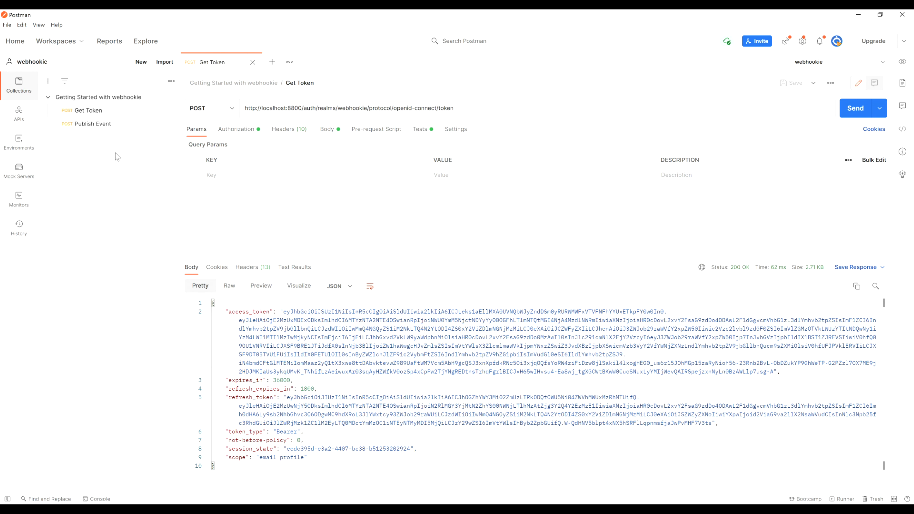
click(85, 124)
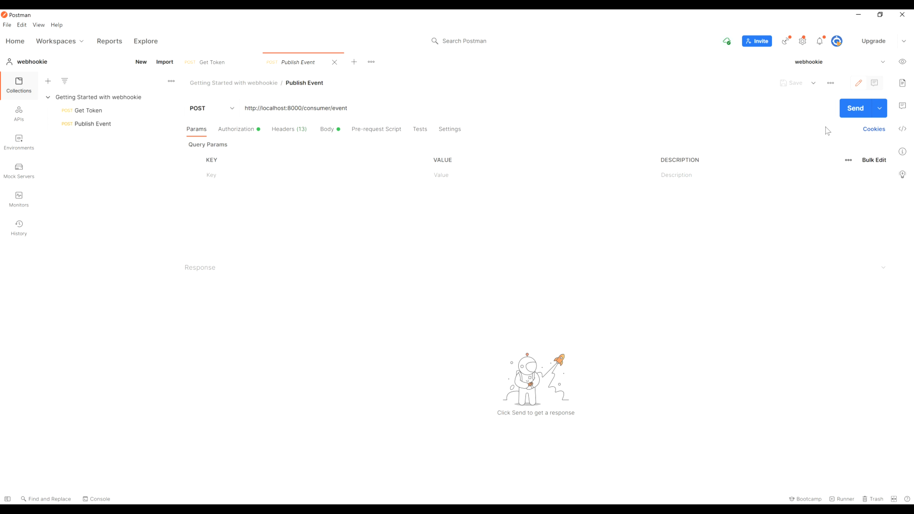
click(853, 112)
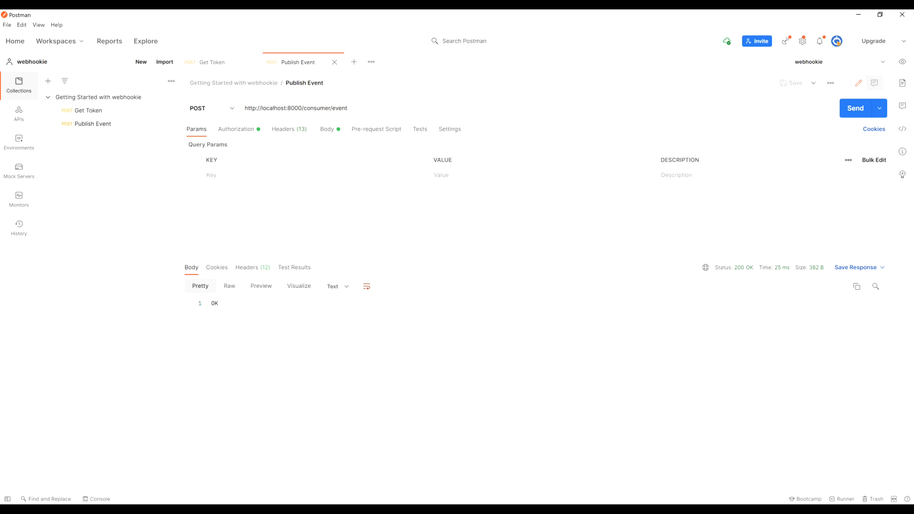
double_click(222, 303)
click(239, 350)
click(286, 130)
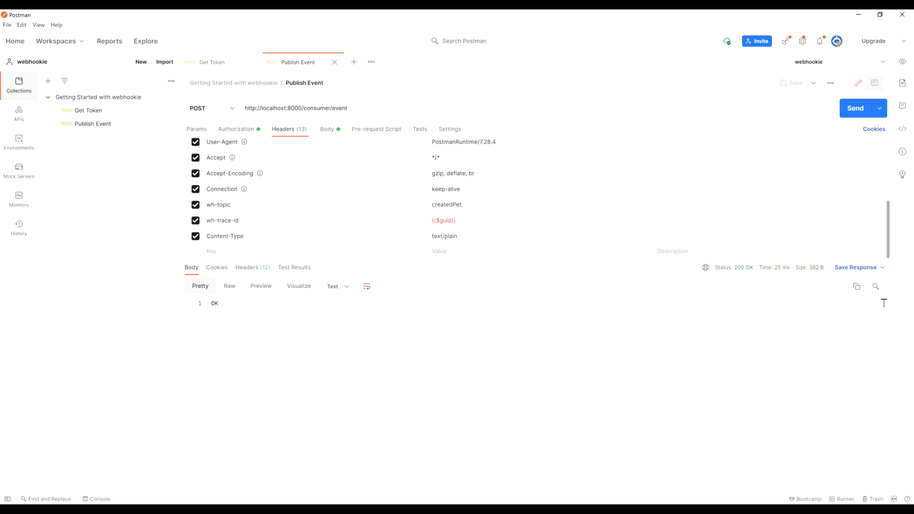
Step: Switch to the Webhookie portal and view Subscription Traffic showing createdPet delivered with 200 OK
key(alt+Tab)
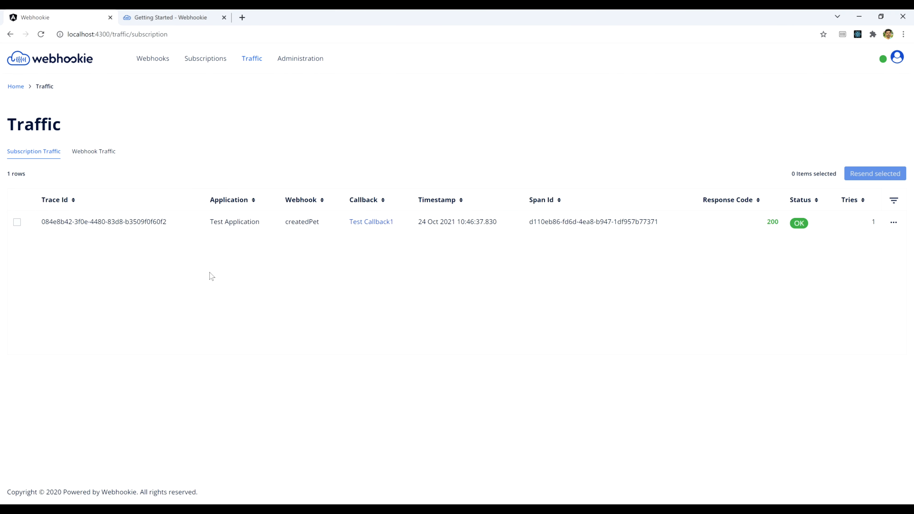
click(166, 247)
click(773, 245)
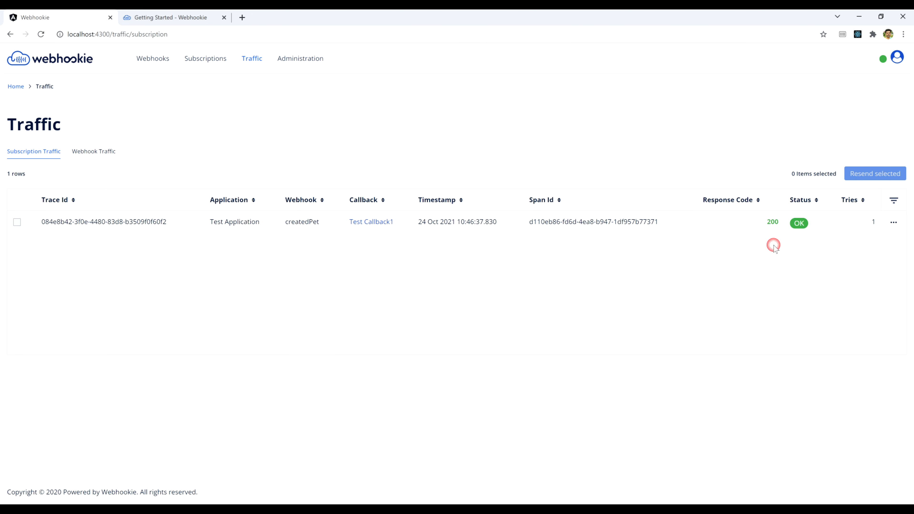